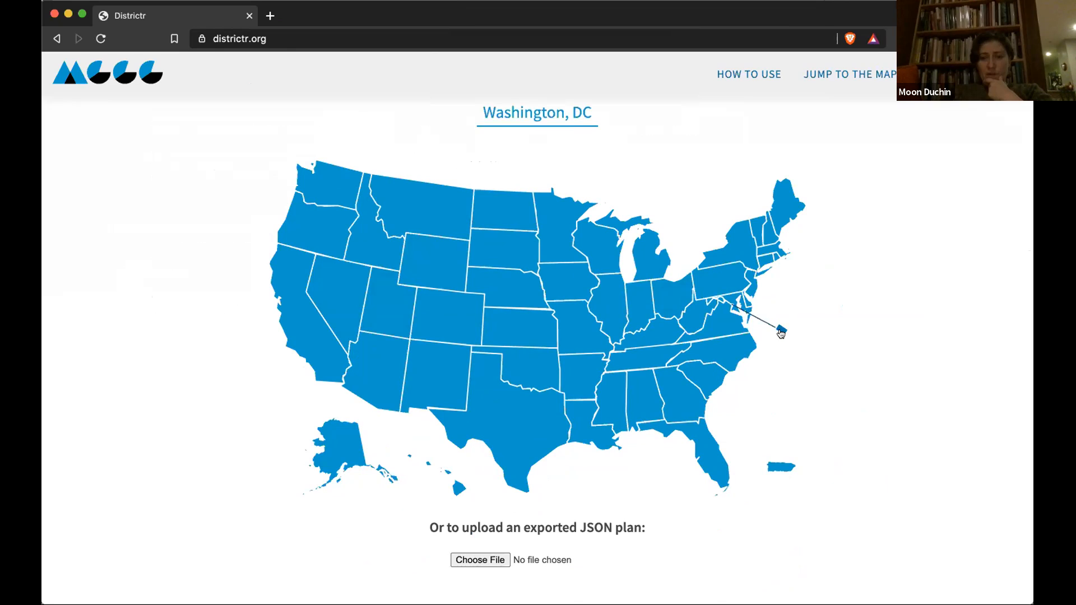
Step: Start a Massachusetts community map built from block groups
{"action": "left_click", "coordinate": [770, 252]}
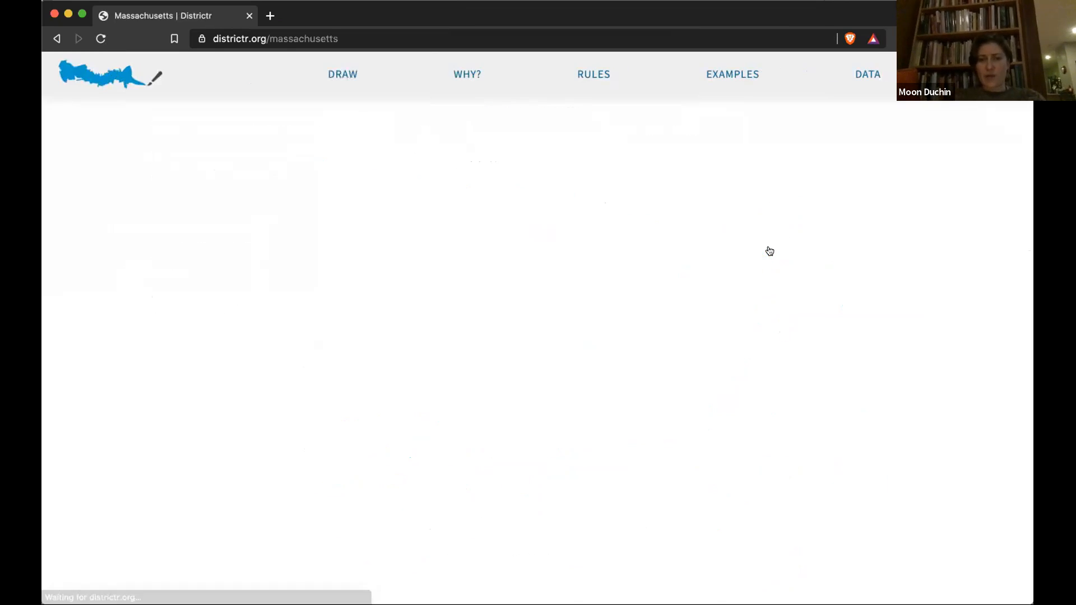
{"action": "left_click", "coordinate": [583, 196]}
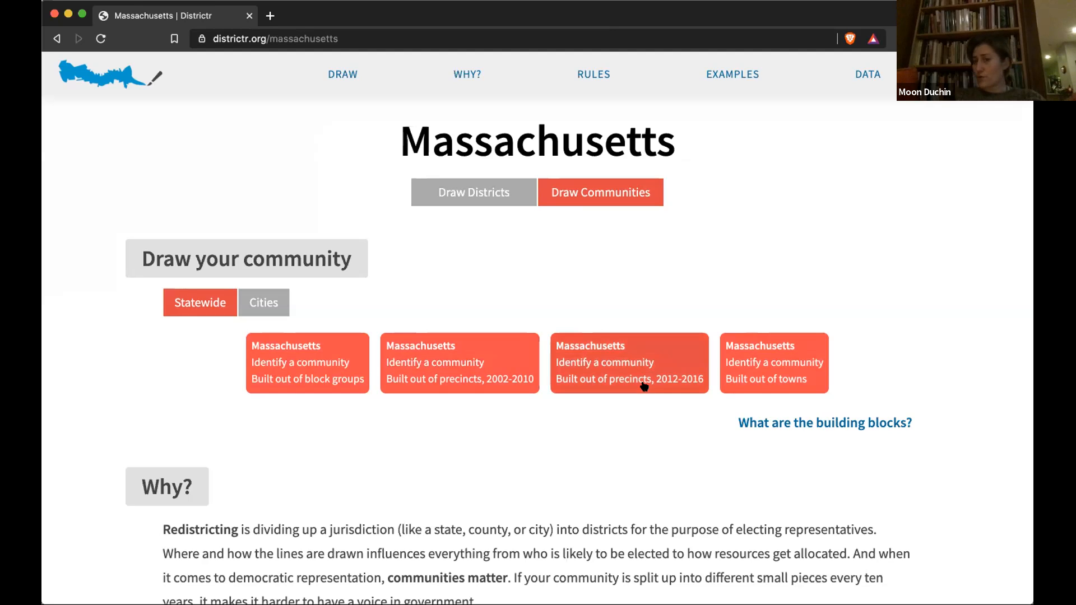
{"action": "left_click", "coordinate": [321, 367]}
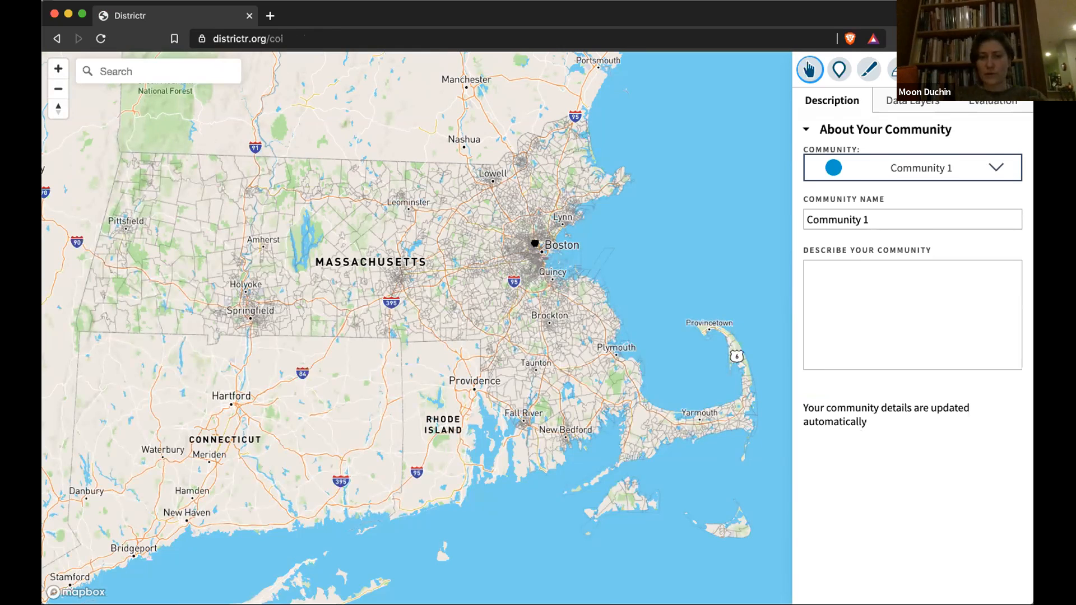
{"action": "left_click_drag", "start_coordinate": [533, 243], "coordinate": [462, 265]}
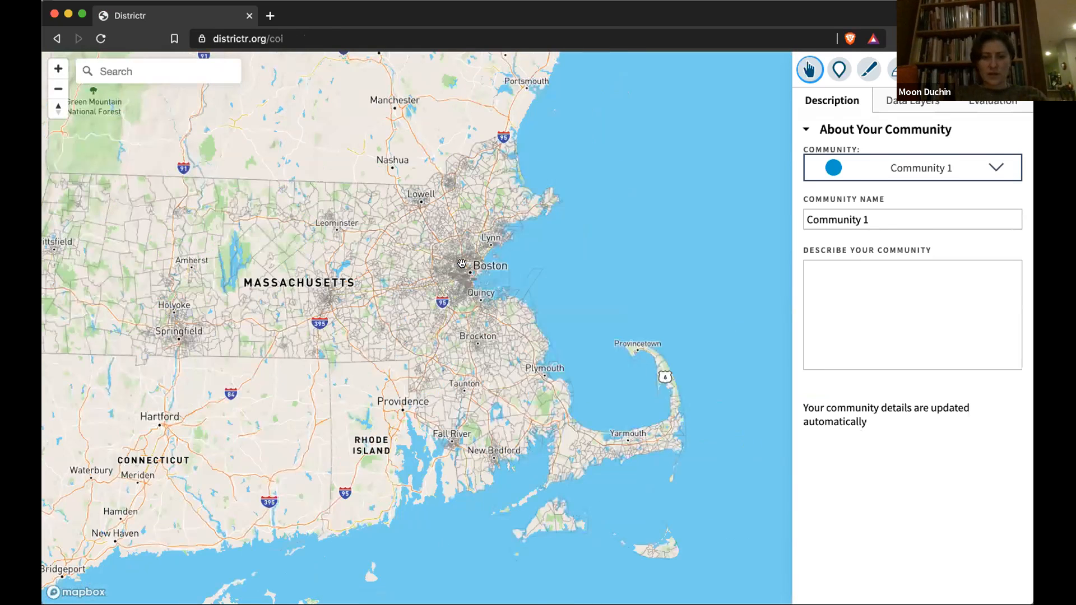
{"action": "scroll", "coordinate": [462, 263], "scroll_direction": "up", "scroll_amount": 3}
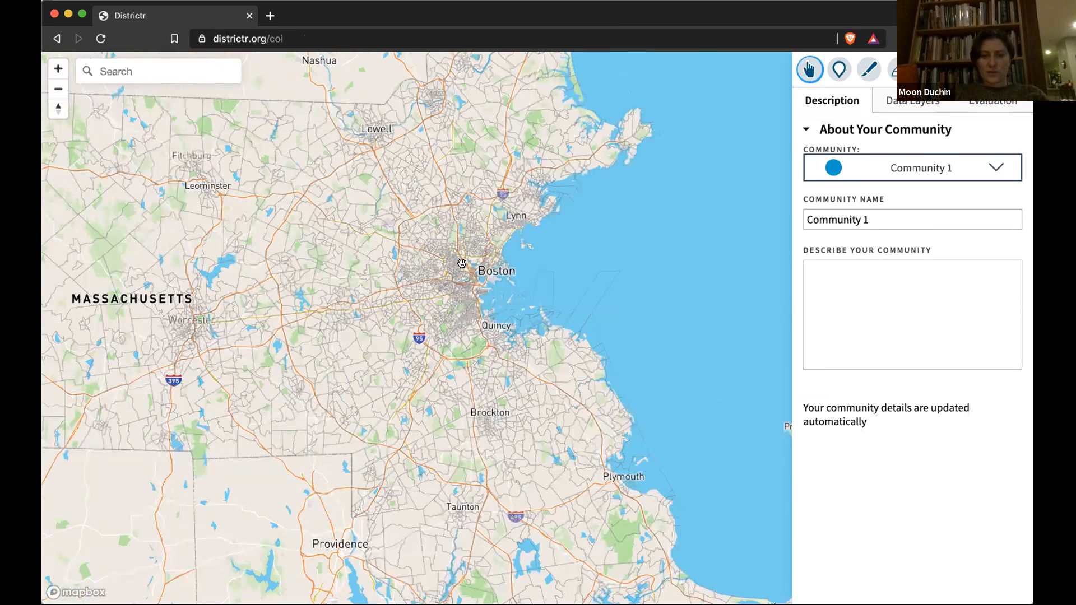
{"action": "scroll", "coordinate": [462, 263], "scroll_direction": "up", "scroll_amount": 5}
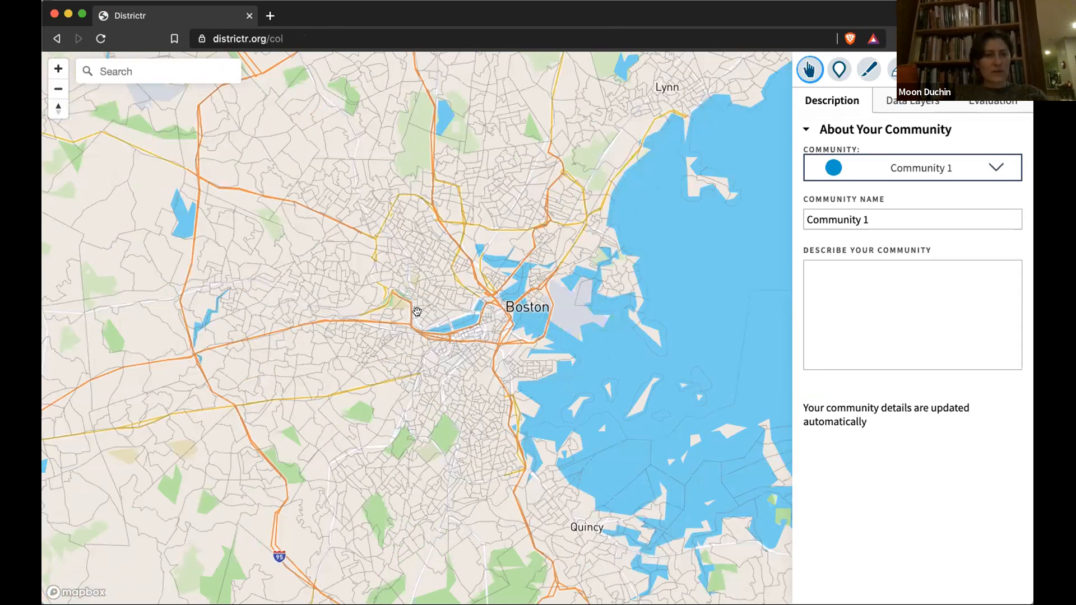
{"action": "left_click", "coordinate": [171, 71]}
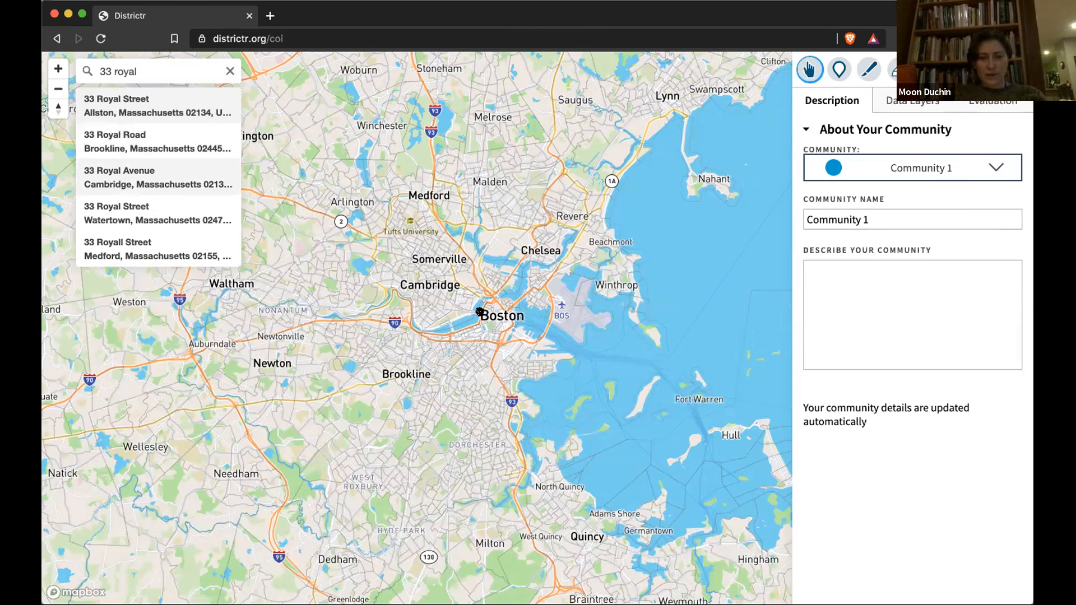
{"action": "key", "text": "Return"}
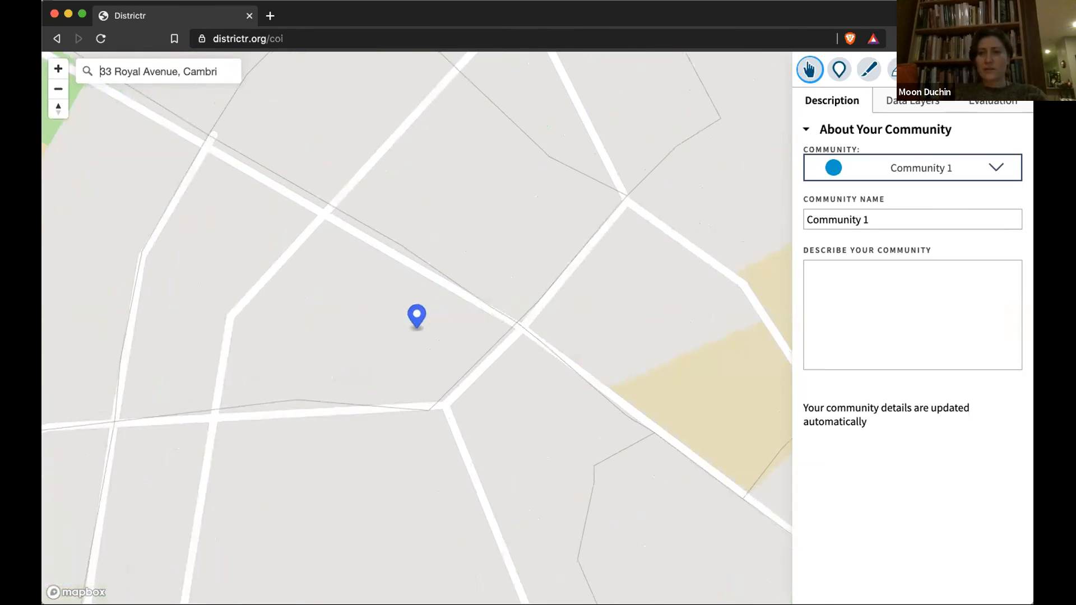
{"action": "left_click", "coordinate": [58, 88]}
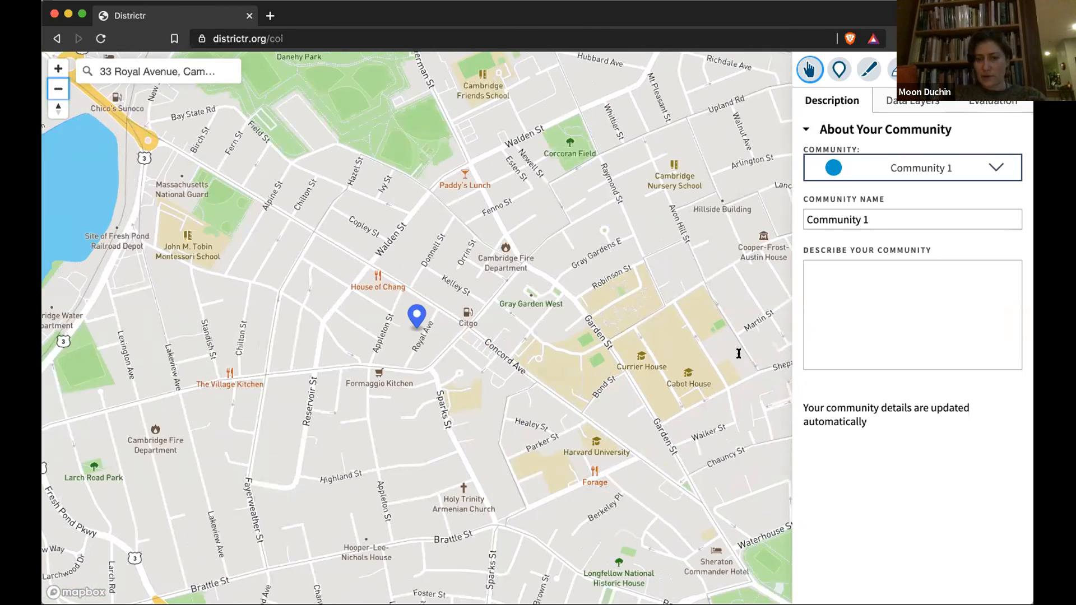
Step: Rename Community 1 to 'Huron Village'
{"action": "triple_click", "coordinate": [881, 217]}
{"action": "type", "text": "h"}
{"action": "key", "text": "BackSpace"}
{"action": "type", "text": "Huron Village"}
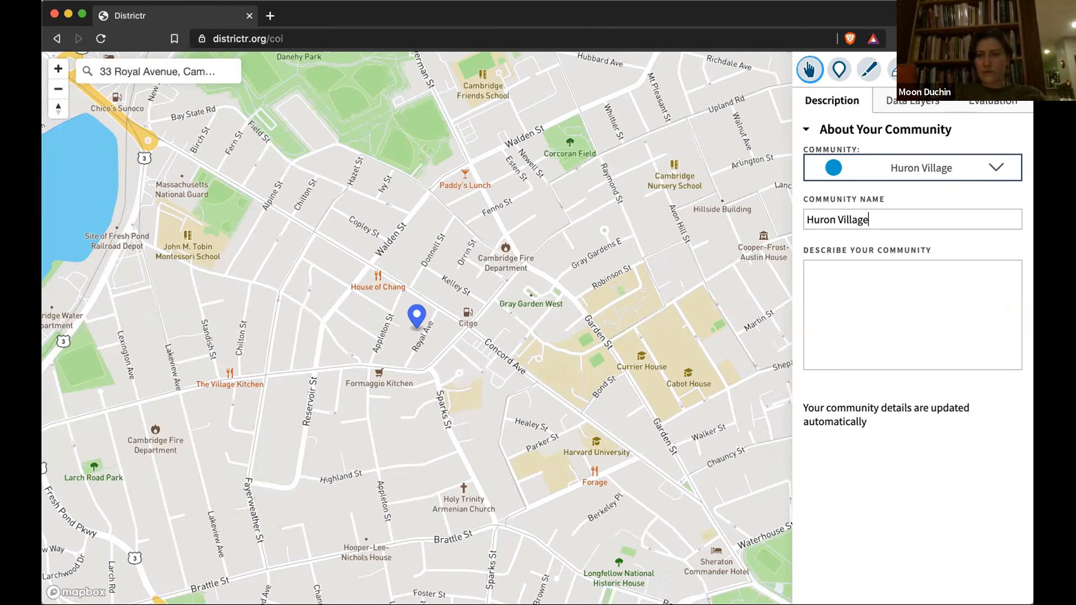
Step: Paint the Royal Ave, Larchwood, Fresh Pond, Coolidge Hill and Mount Auburn blocks into Huron Village
{"action": "left_click", "coordinate": [869, 69]}
{"action": "left_click", "coordinate": [415, 336]}
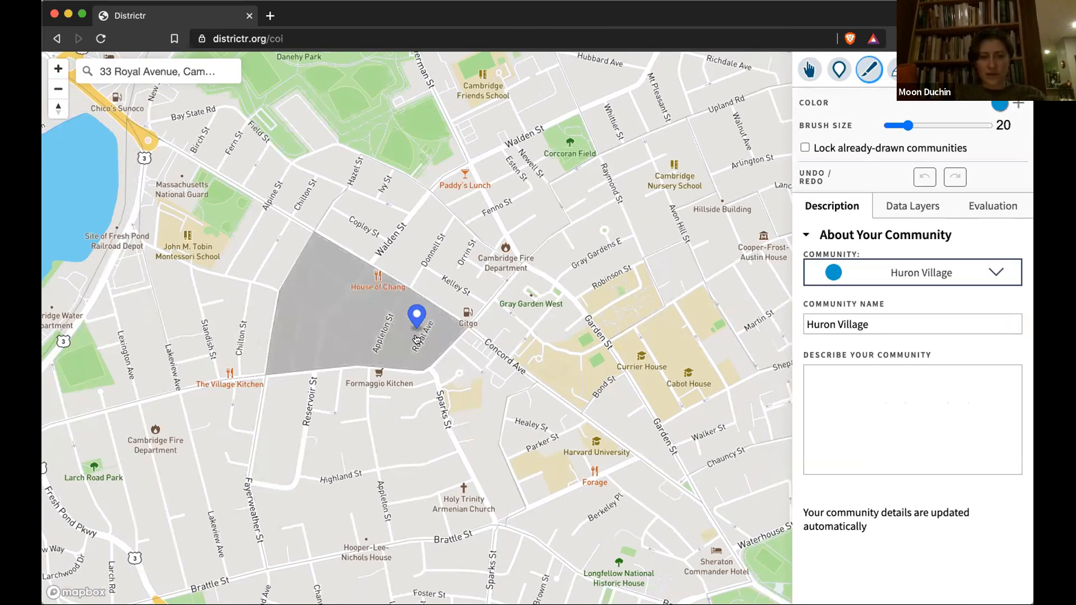
{"action": "left_click", "coordinate": [417, 339]}
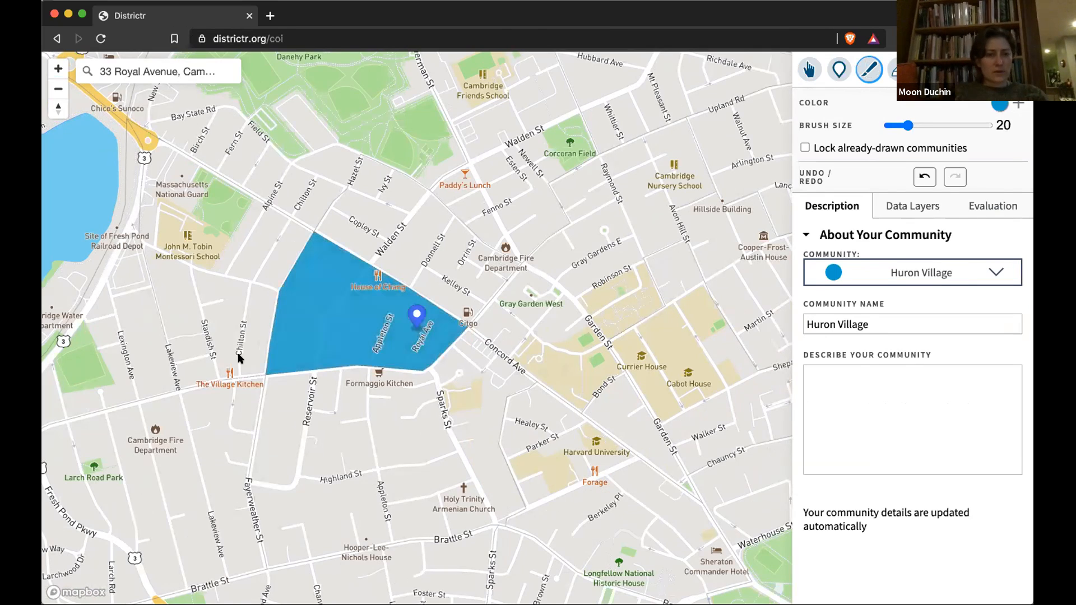
{"action": "left_click", "coordinate": [58, 89]}
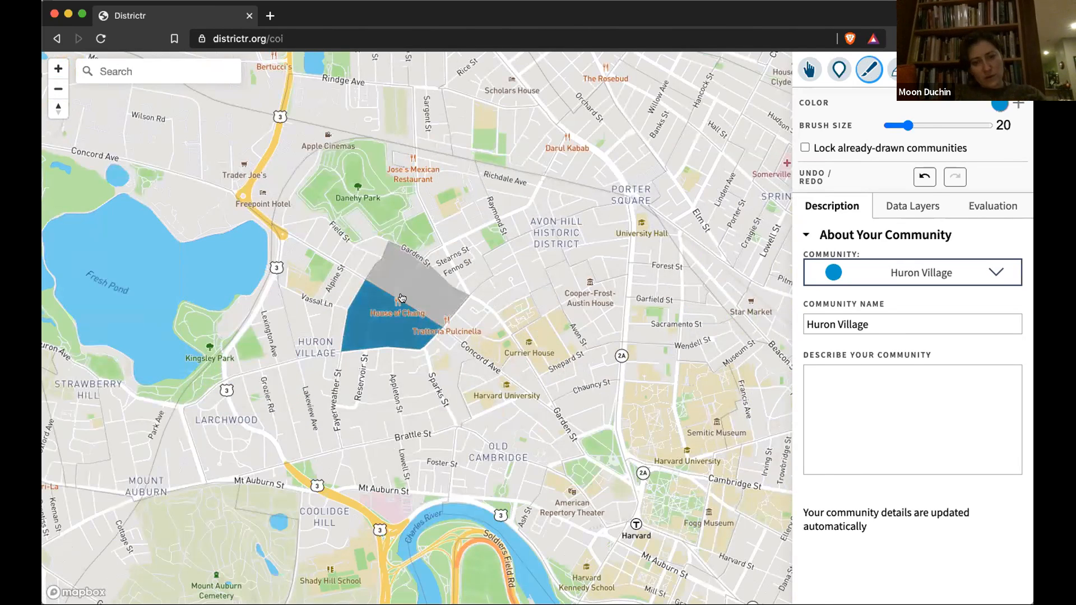
{"action": "left_click", "coordinate": [416, 371]}
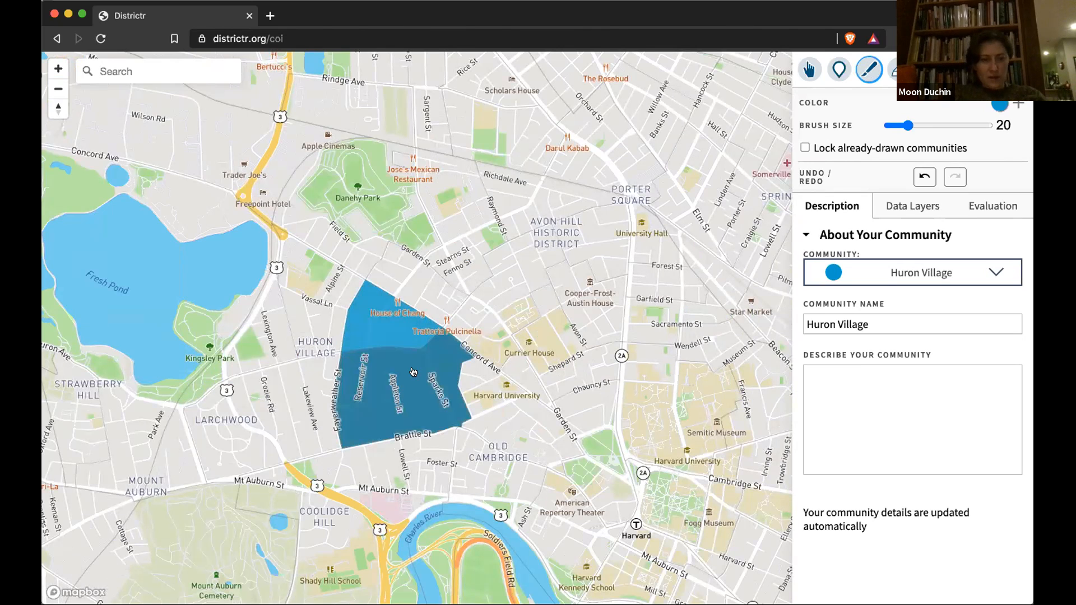
{"action": "left_click", "coordinate": [315, 387]}
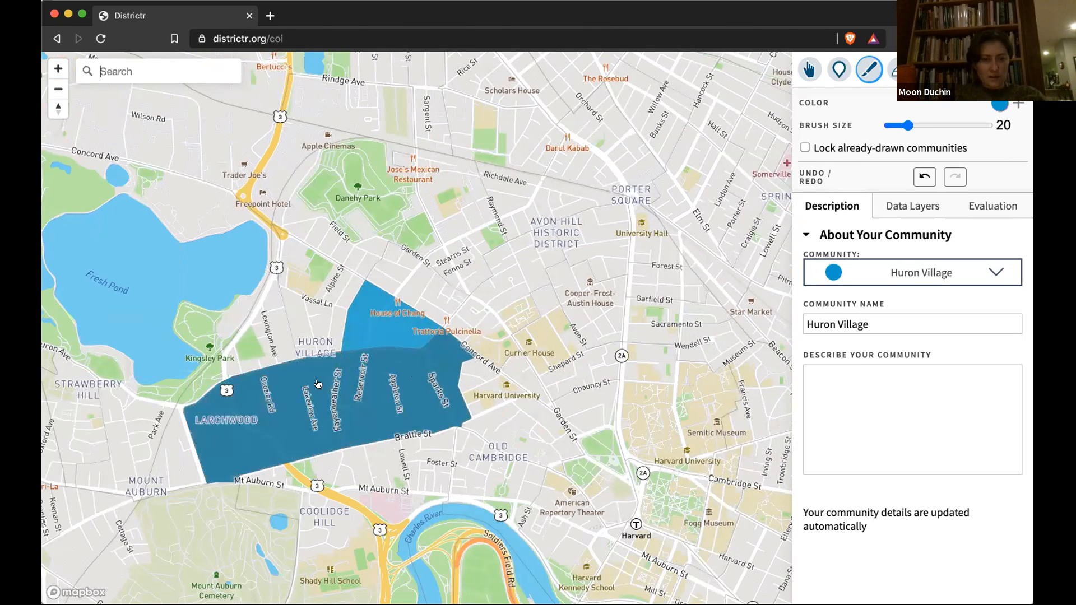
{"action": "left_click", "coordinate": [299, 341]}
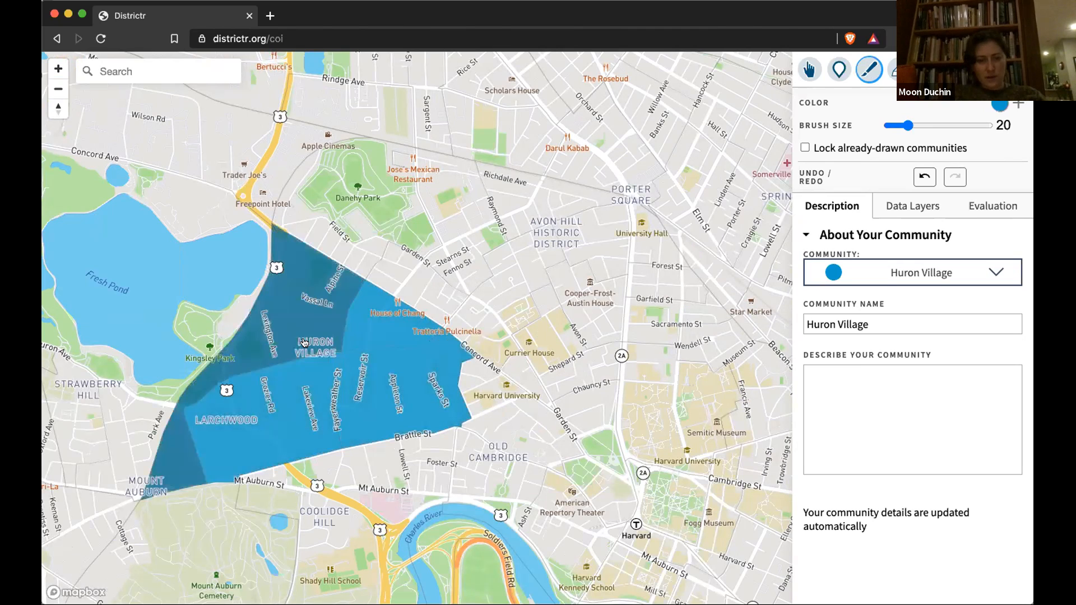
{"action": "left_click", "coordinate": [240, 328]}
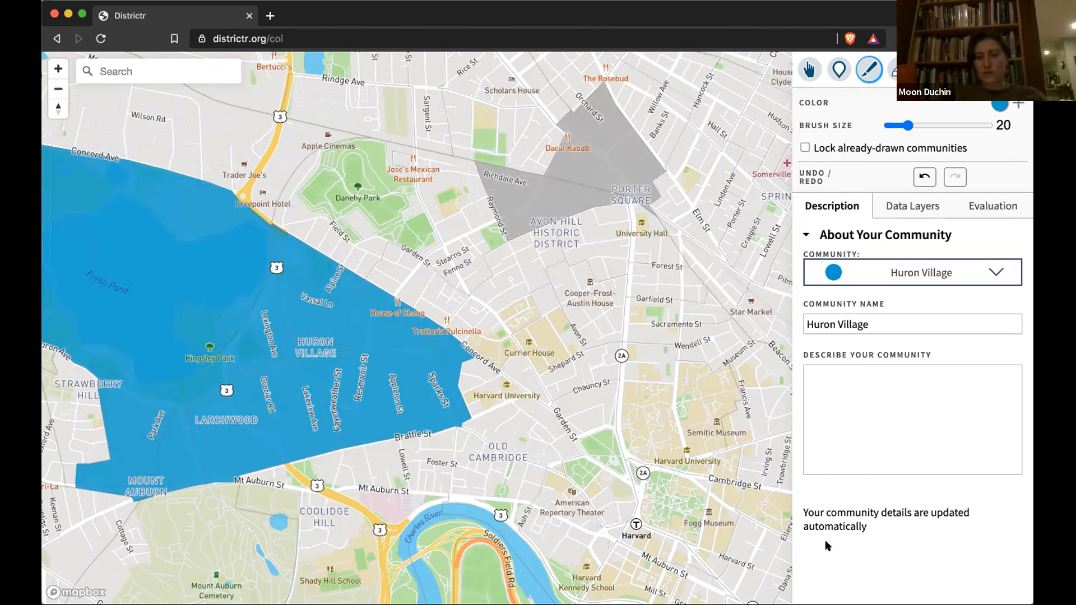
{"action": "left_click", "coordinate": [405, 456]}
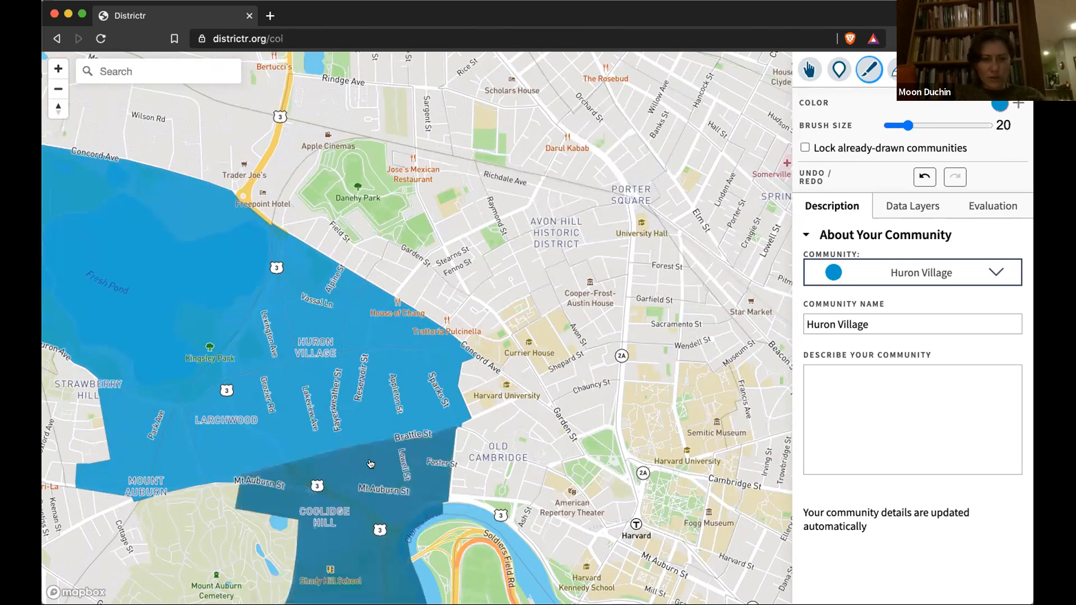
{"action": "left_click", "coordinate": [217, 496]}
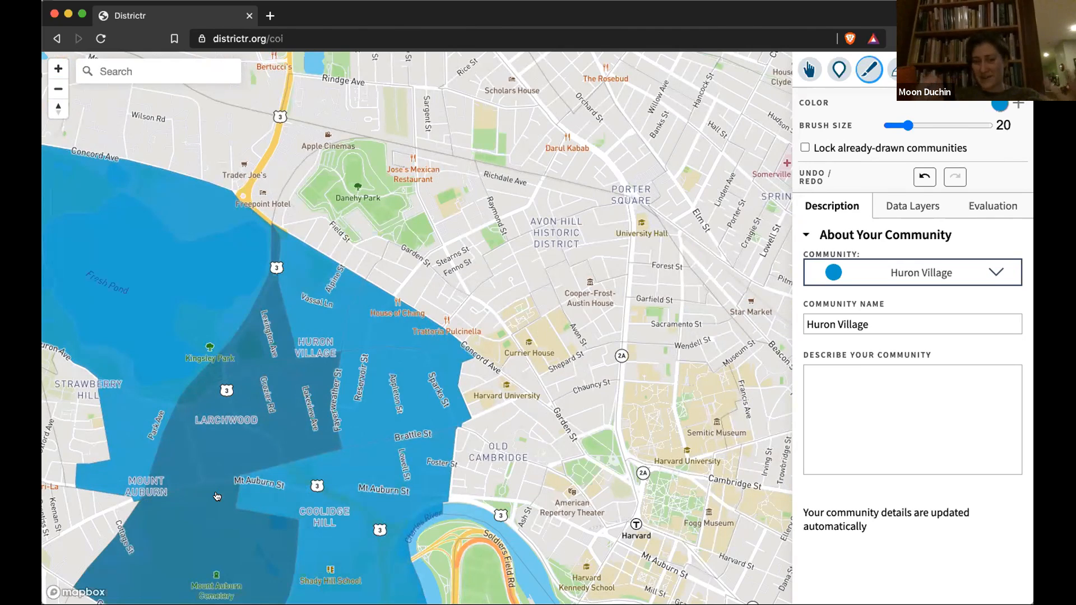
Step: Describe Huron Village: mixed buildings, walkable, families, schools, NIMBY-ism, and bus service cuts
{"action": "left_click", "coordinate": [874, 409]}
{"action": "type", "text": "Mixed resi"}
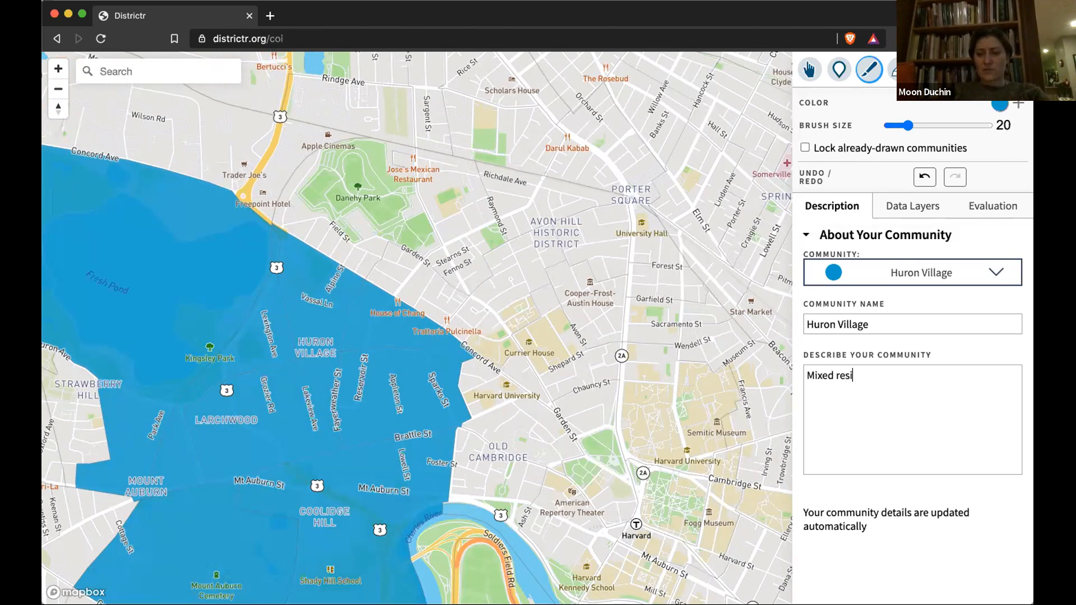
{"action": "type", "text": "dential-commercial build"}
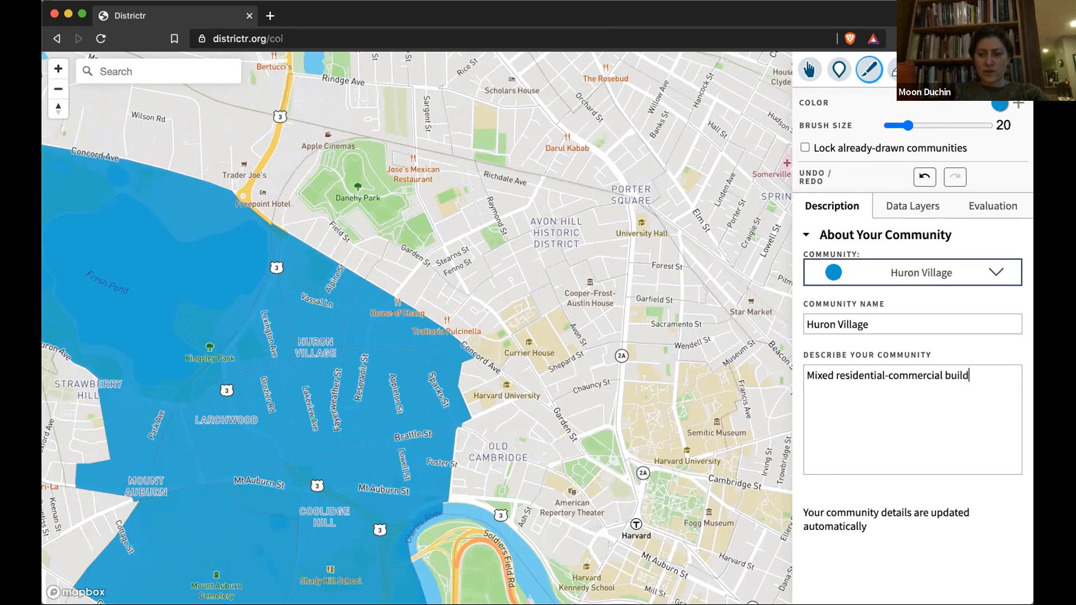
{"action": "type", "text": "ings.  H"}
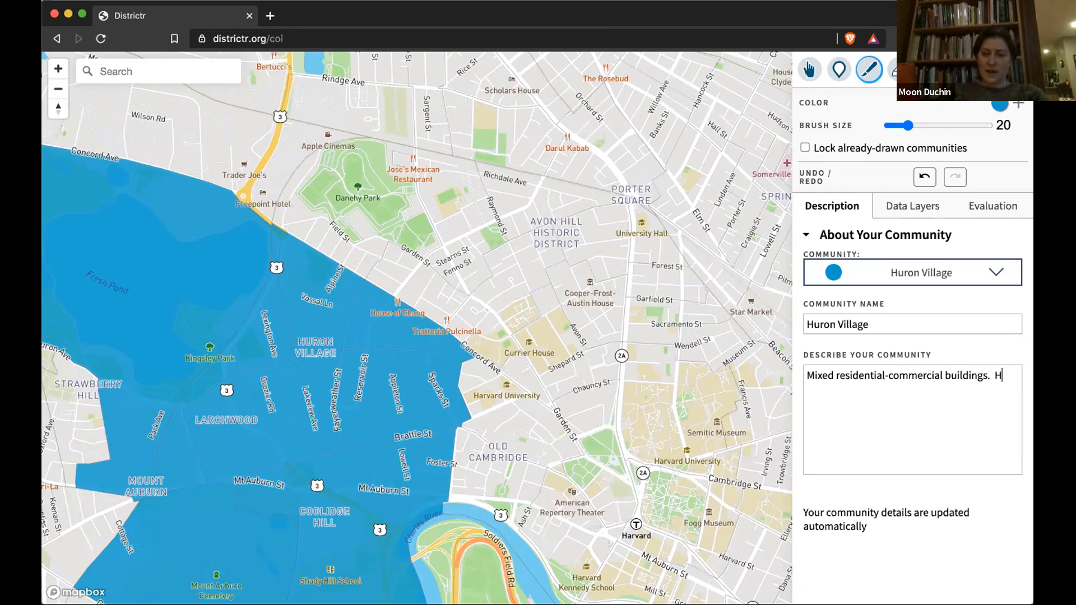
{"action": "type", "text": "igh walkability"}
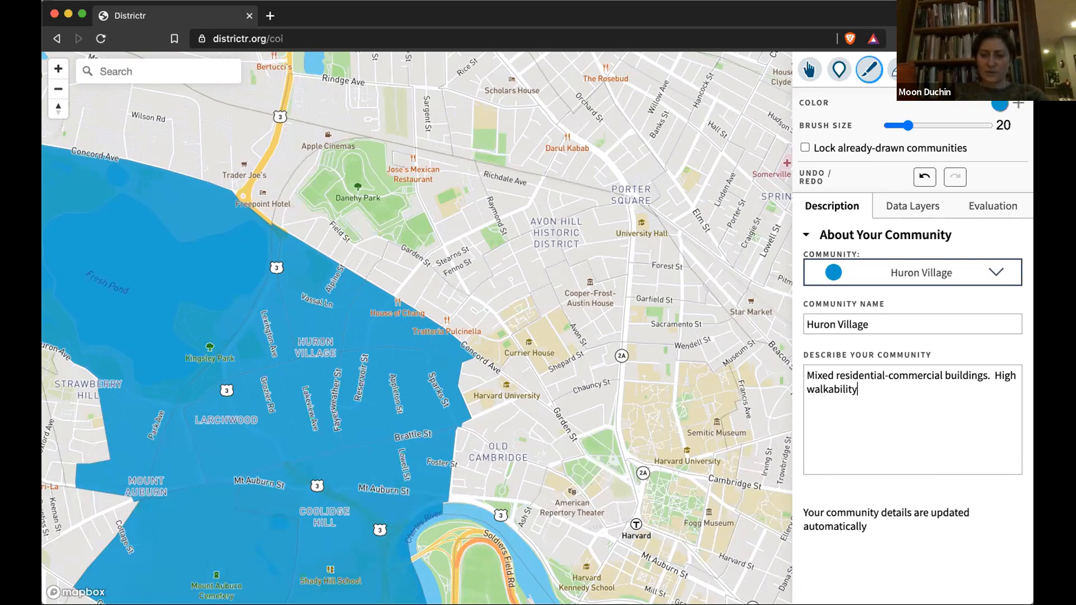
{"action": "type", "text": ".  Families, schools."}
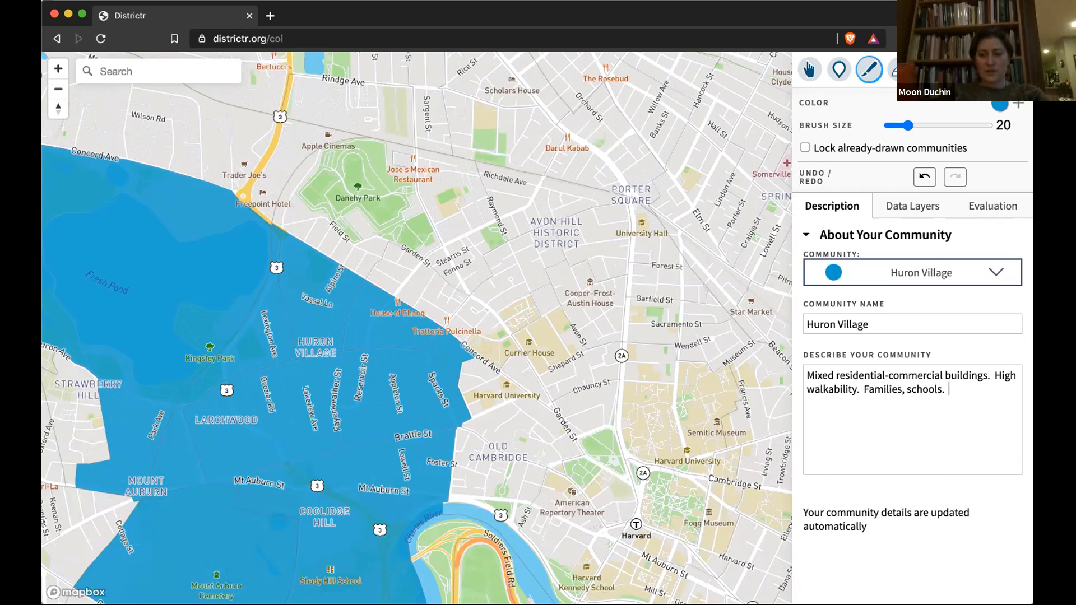
{"action": "type", "text": "  NIM"}
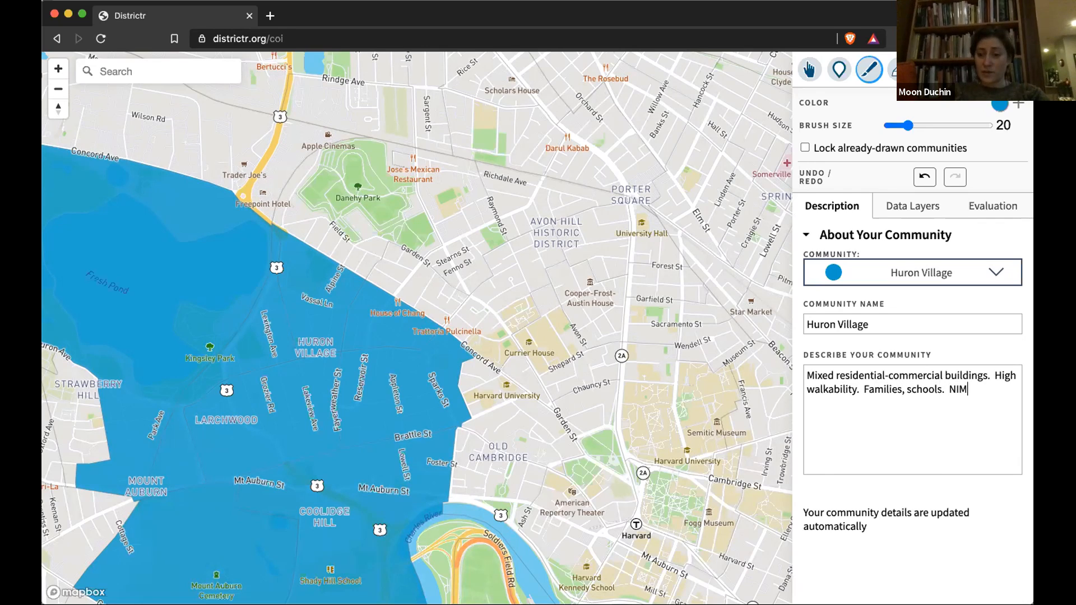
{"action": "type", "text": "BY-ism."}
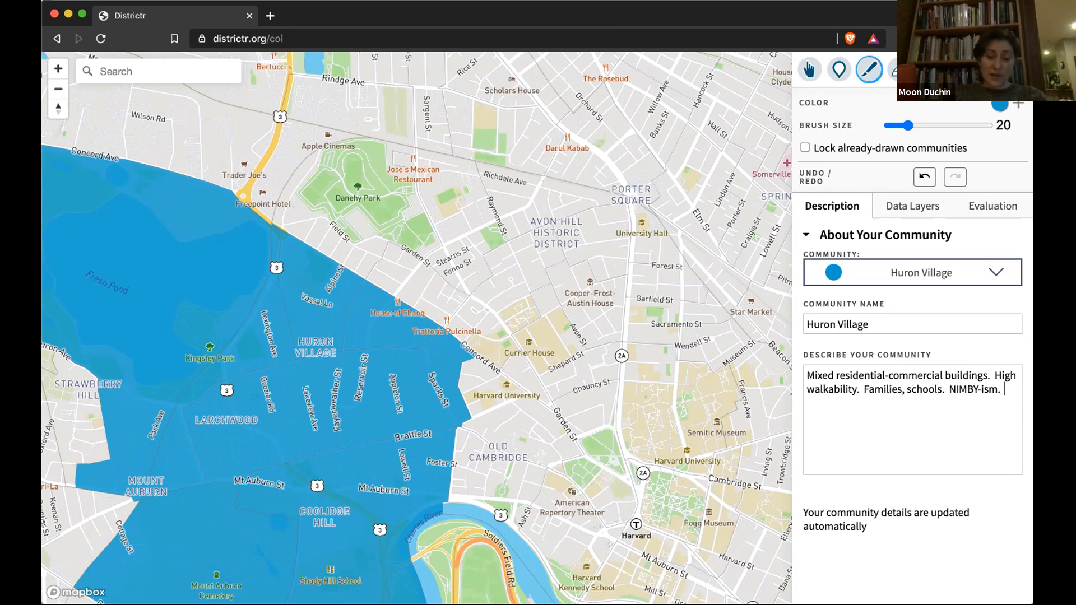
{"action": "type", "text": "Bus ser"}
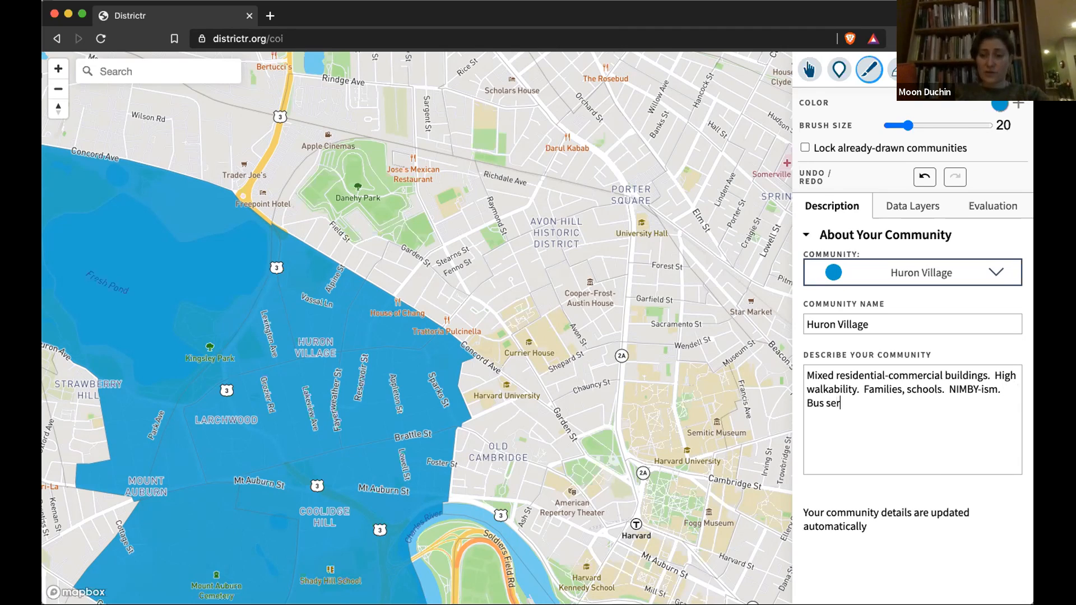
{"action": "type", "text": "vice has been cut in the last few years."}
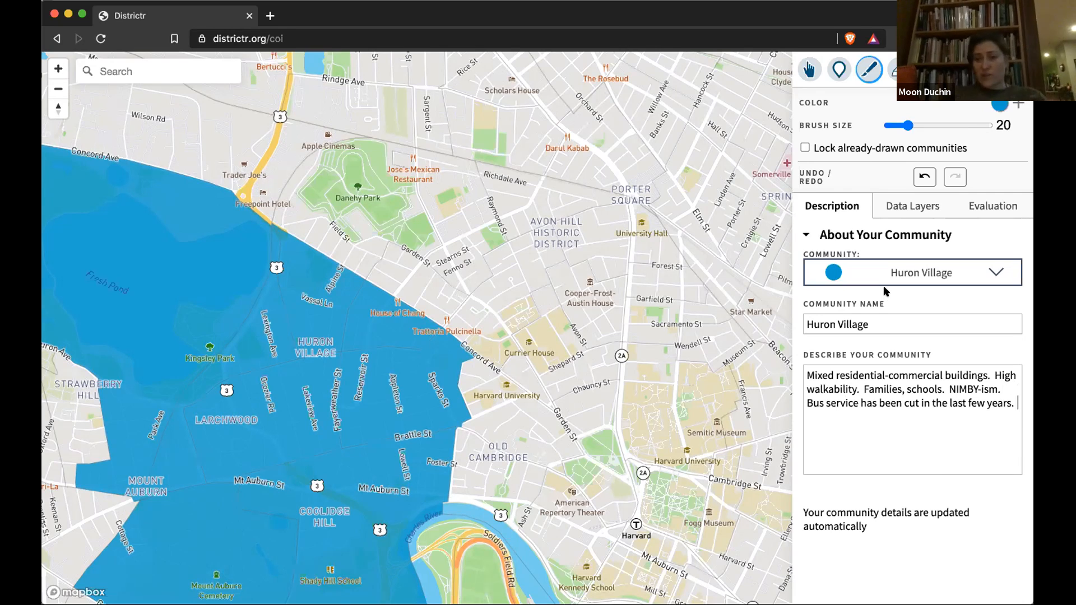
Step: Add Community 2 and paint North Cambridge into it in yellow
{"action": "left_click", "coordinate": [1019, 103]}
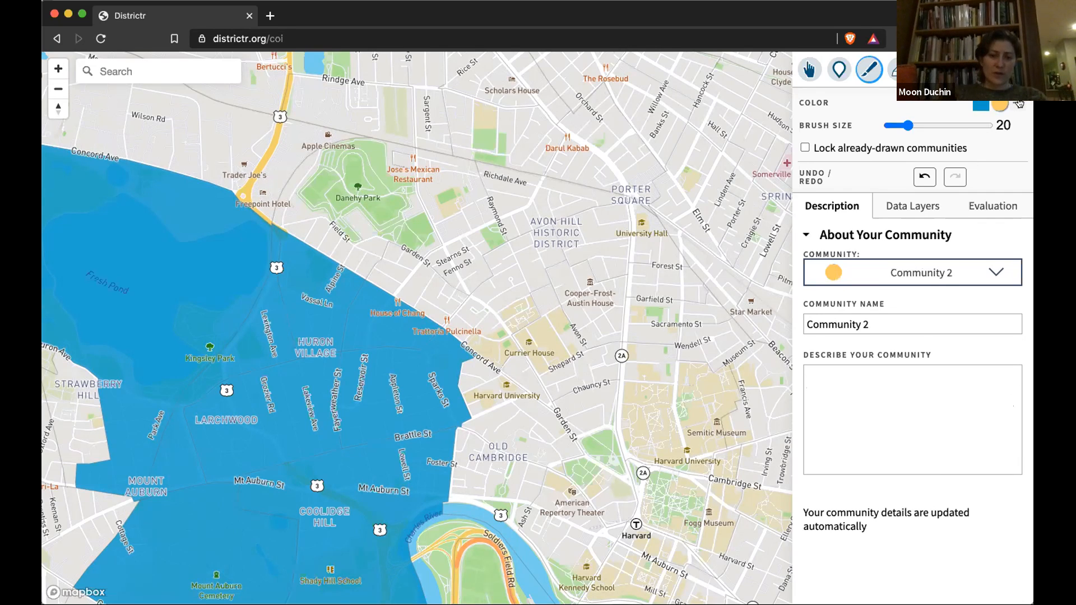
{"action": "left_click", "coordinate": [58, 92]}
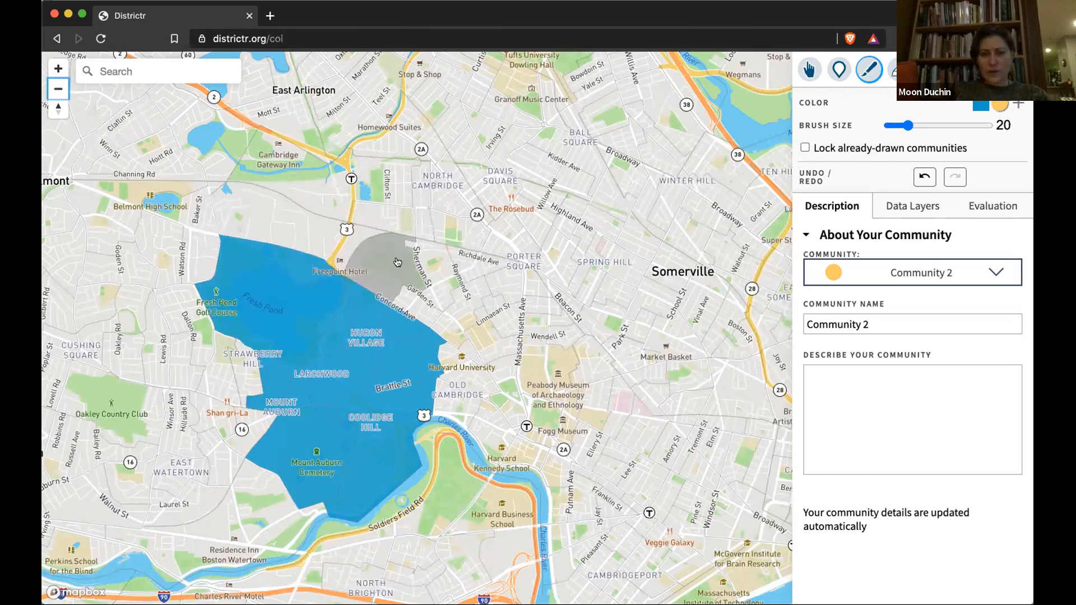
{"action": "mouse_move", "coordinate": [397, 264]}
{"action": "left_mouse_down"}
{"action": "mouse_move", "coordinate": [415, 177]}
{"action": "mouse_move", "coordinate": [397, 149]}
{"action": "mouse_move", "coordinate": [317, 166]}
{"action": "left_mouse_up"}
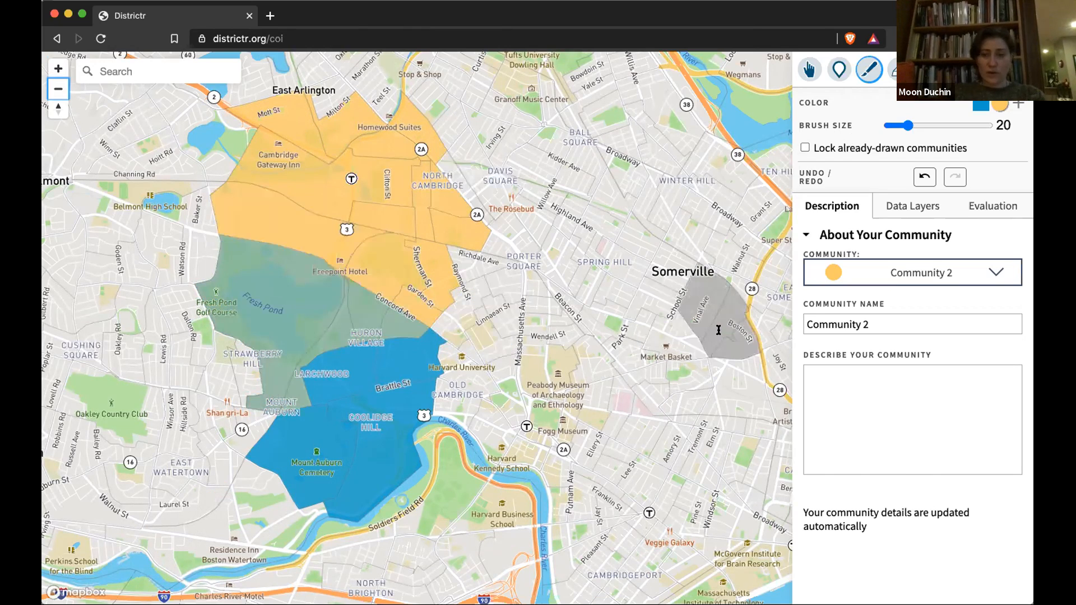
Step: Rename Community 2 'North Cambridge', describe its diversity and affordable housing, then view population evaluation
{"action": "triple_click", "coordinate": [880, 324]}
{"action": "type", "text": "Nort"}
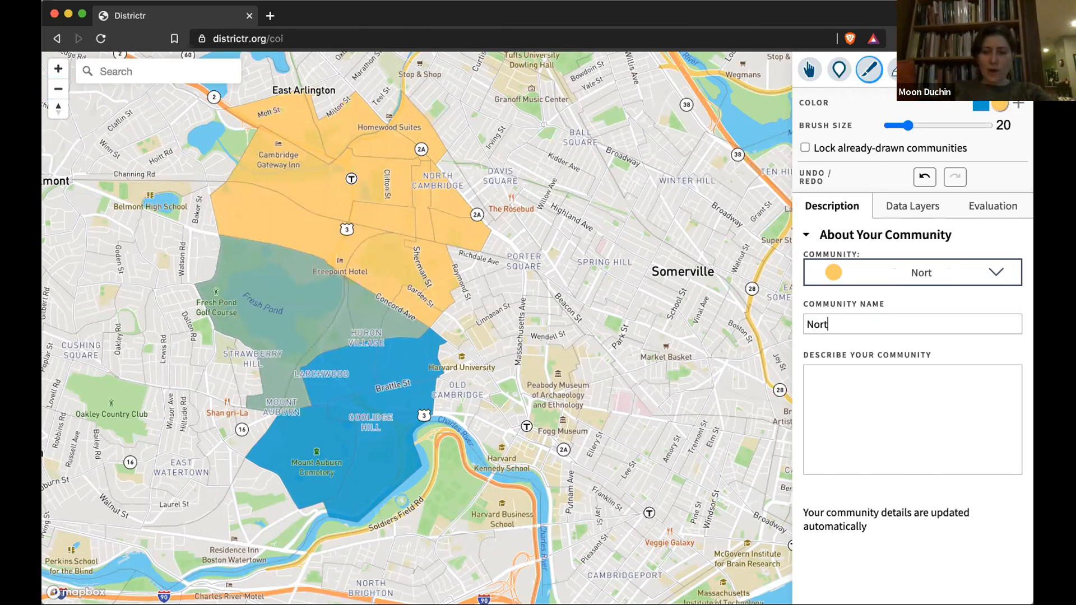
{"action": "type", "text": "h Cambridge"}
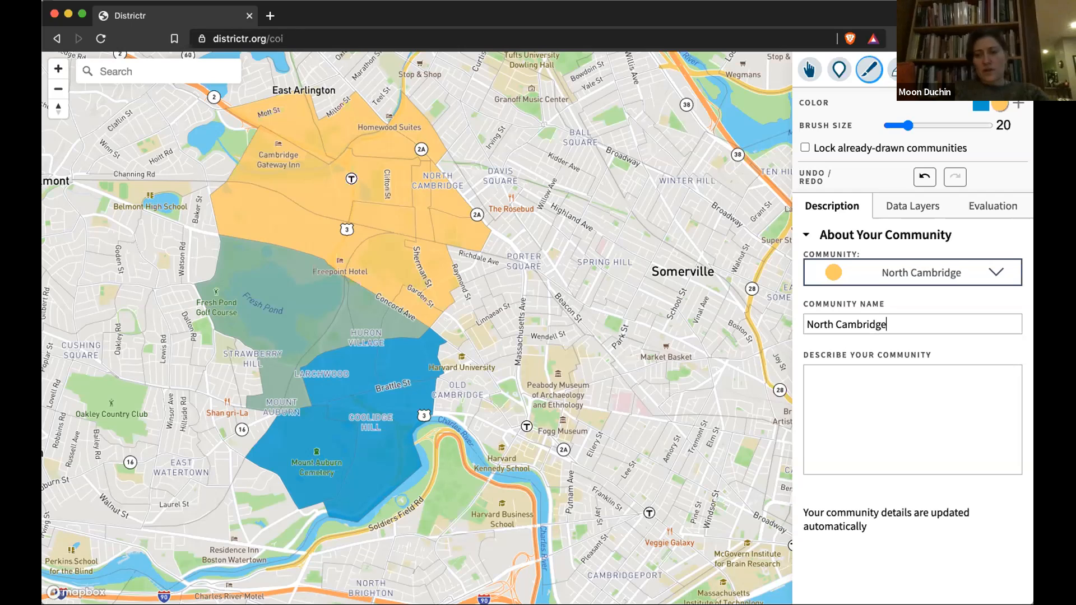
{"action": "left_click", "coordinate": [908, 392]}
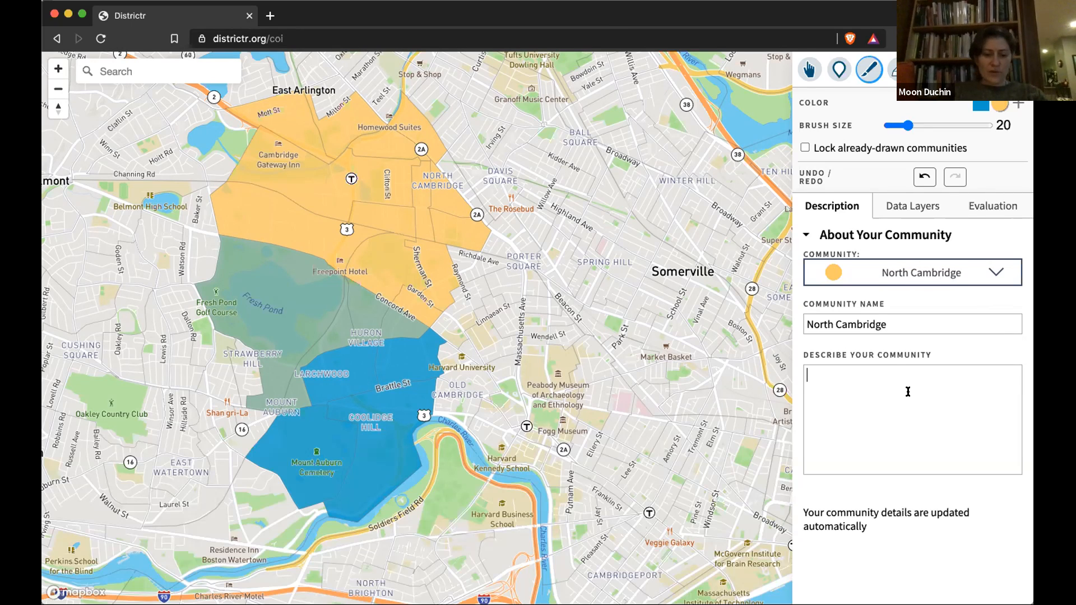
{"action": "type", "text": "Much more"}
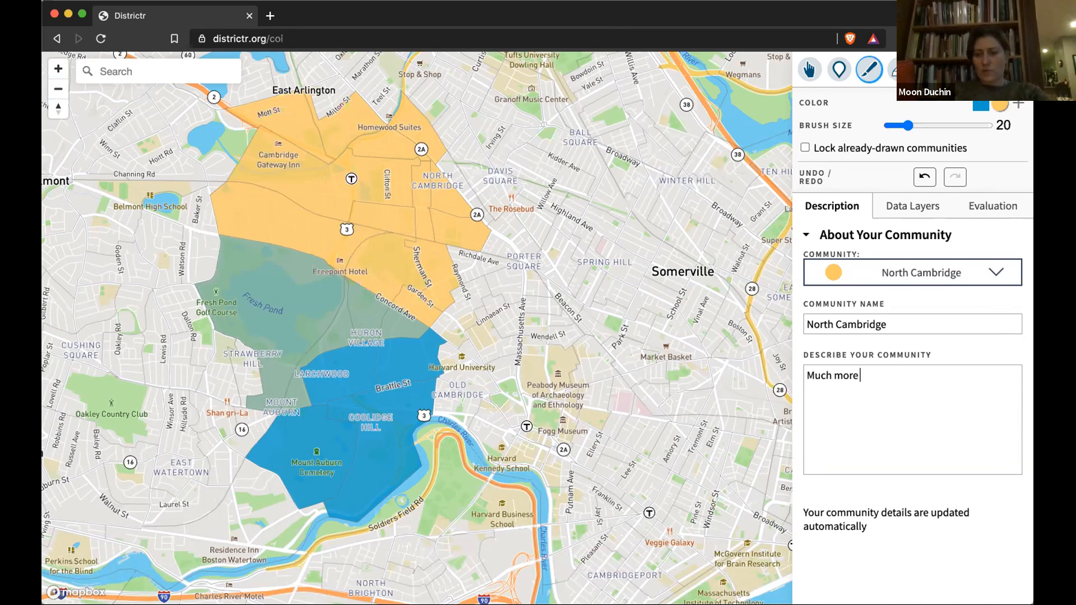
{"action": "type", "text": " racial diversity."}
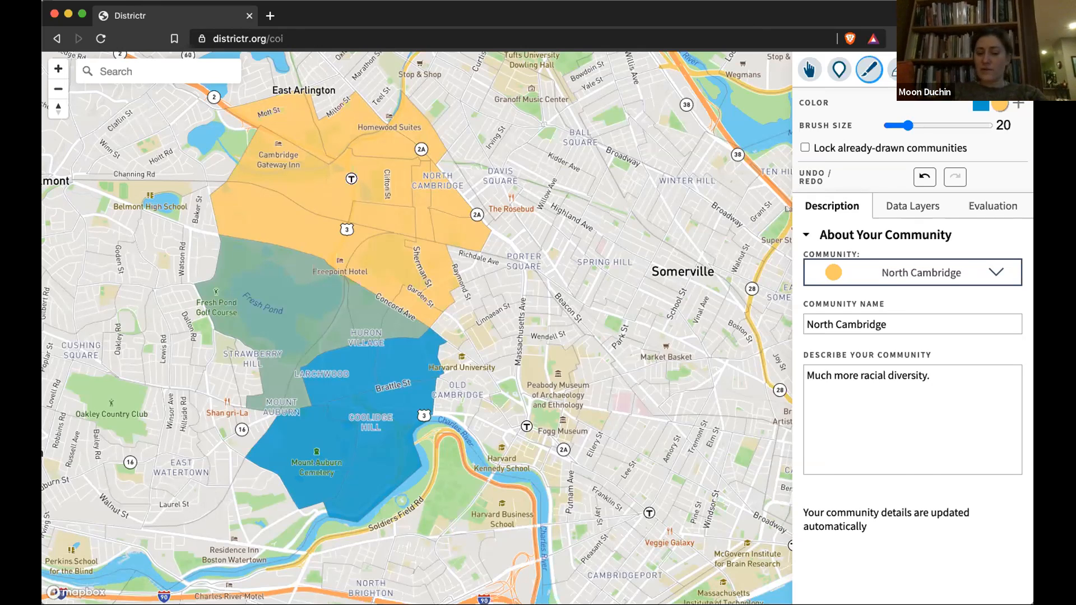
{"action": "type", "text": "New bul"}
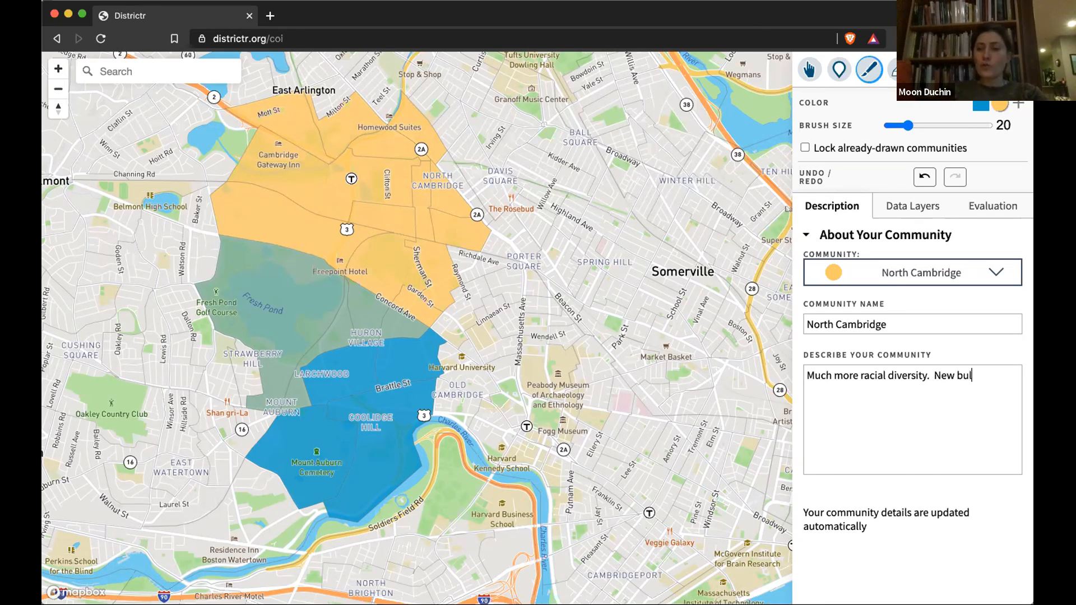
{"action": "key", "text": "BackSpace"}
{"action": "type", "text": "ild"}
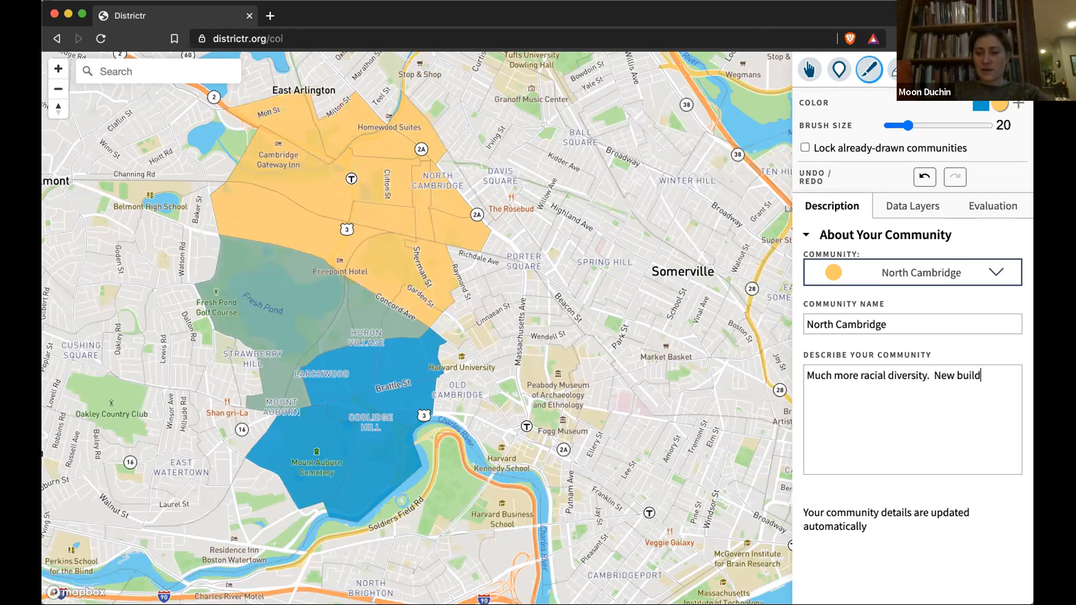
{"action": "type", "text": "ings / affordab"}
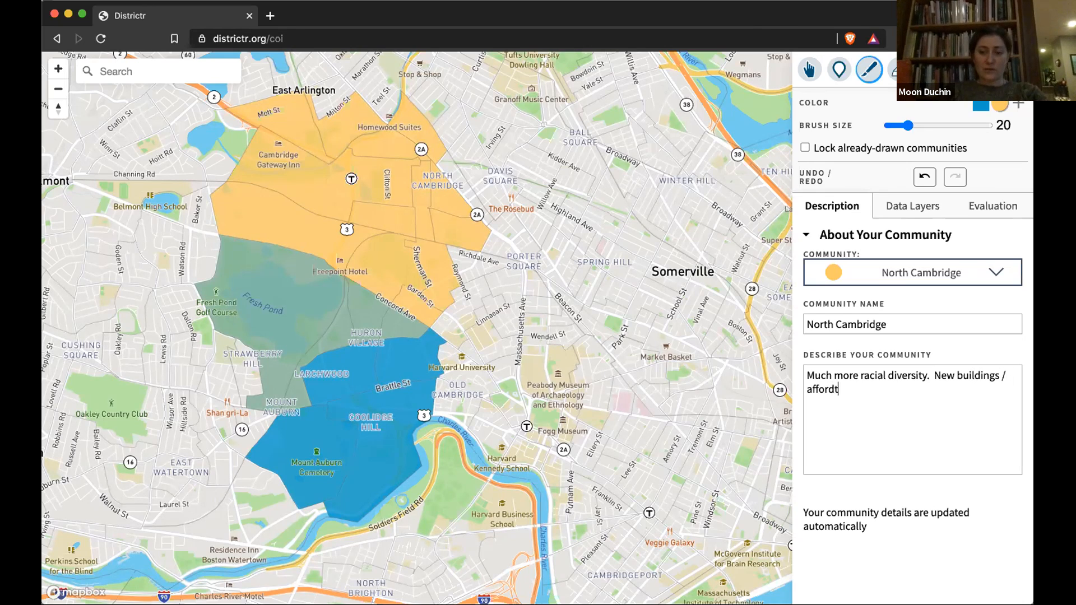
{"action": "type", "text": "le housing policy."}
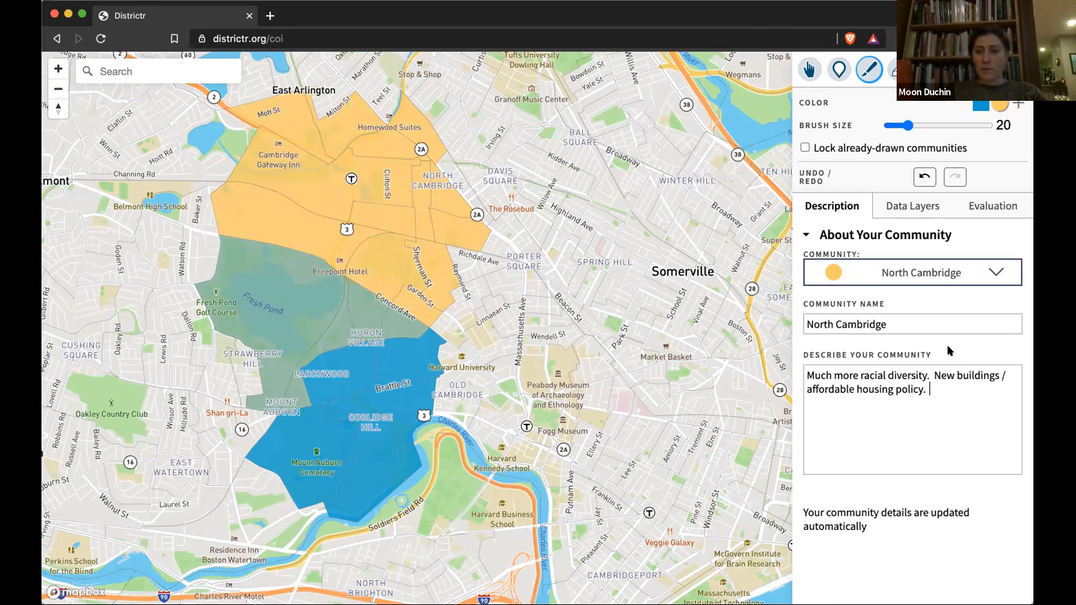
{"action": "left_click", "coordinate": [992, 207]}
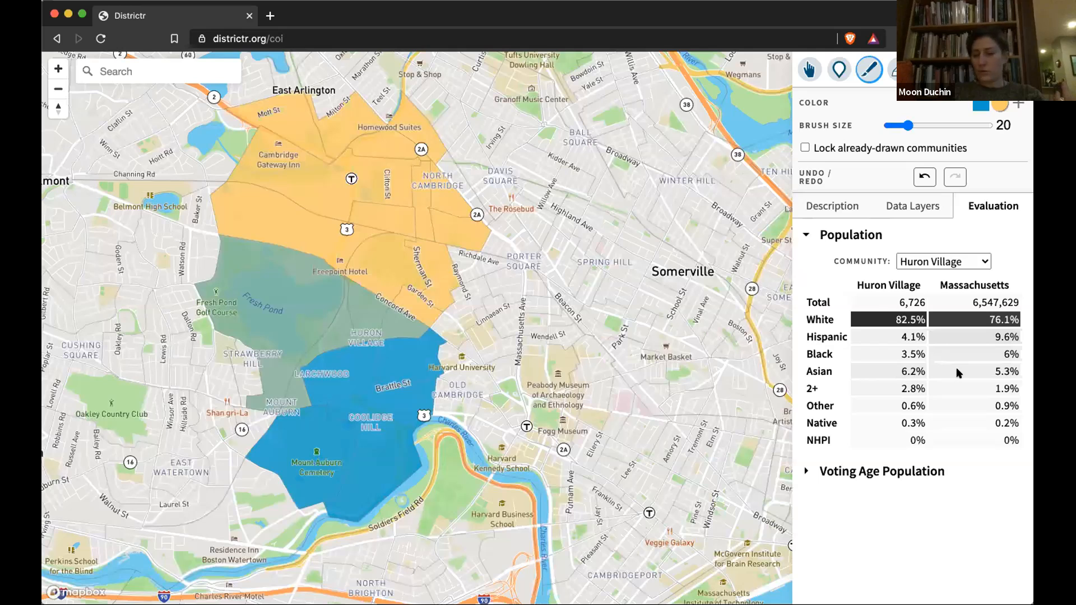
Step: Show North Cambridge's population evaluation: 20,264 people, 61.1% White, 16.7% Black, 12% Asian
{"action": "left_click", "coordinate": [948, 262]}
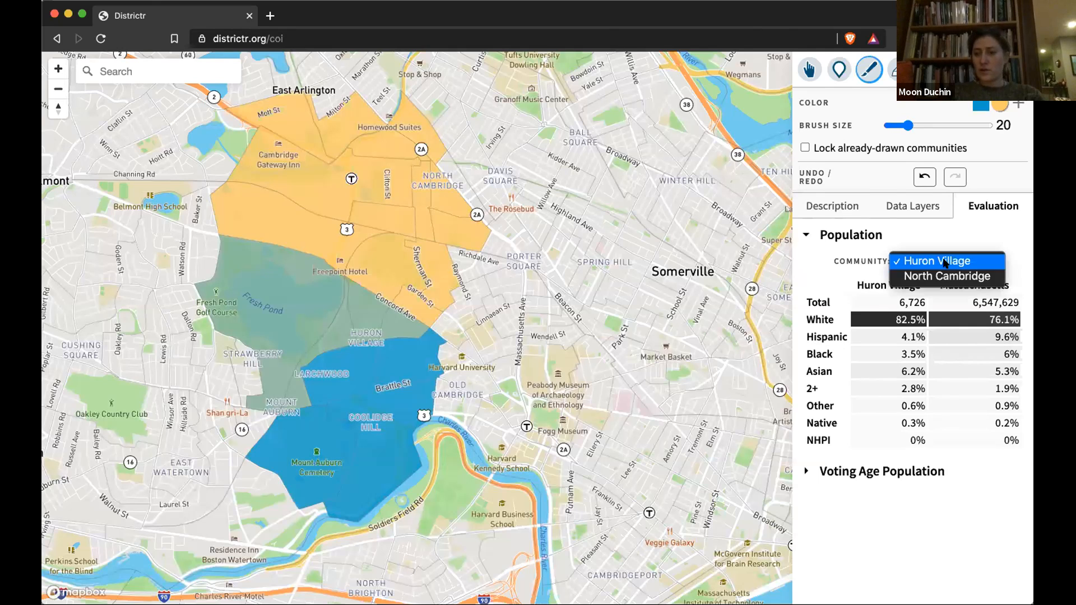
{"action": "left_click", "coordinate": [945, 276]}
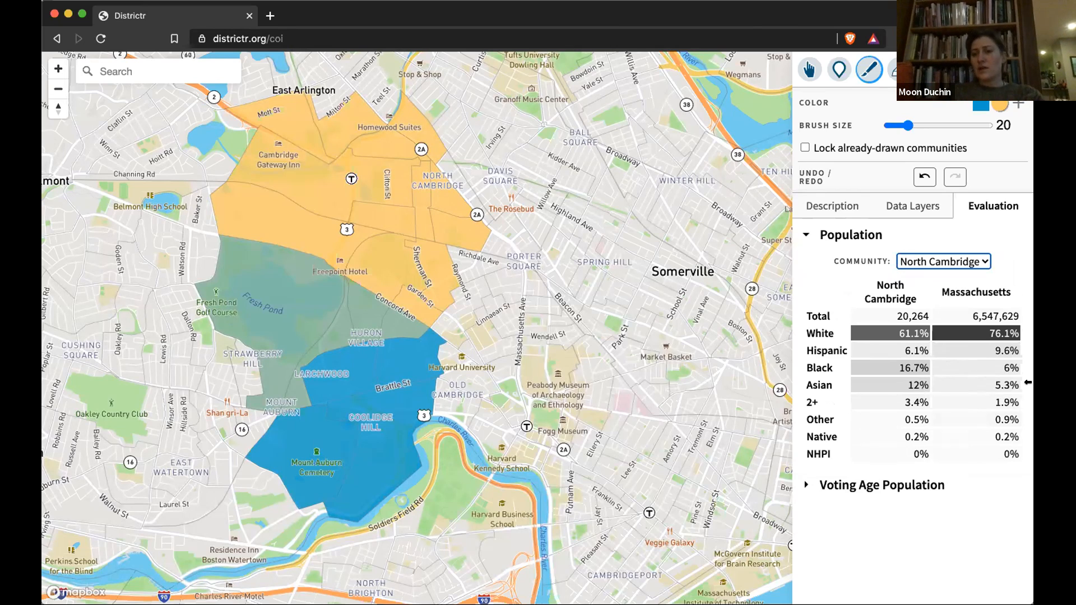
Step: Hide the community overlay and county boundaries in the map data layers
{"action": "left_click", "coordinate": [922, 205]}
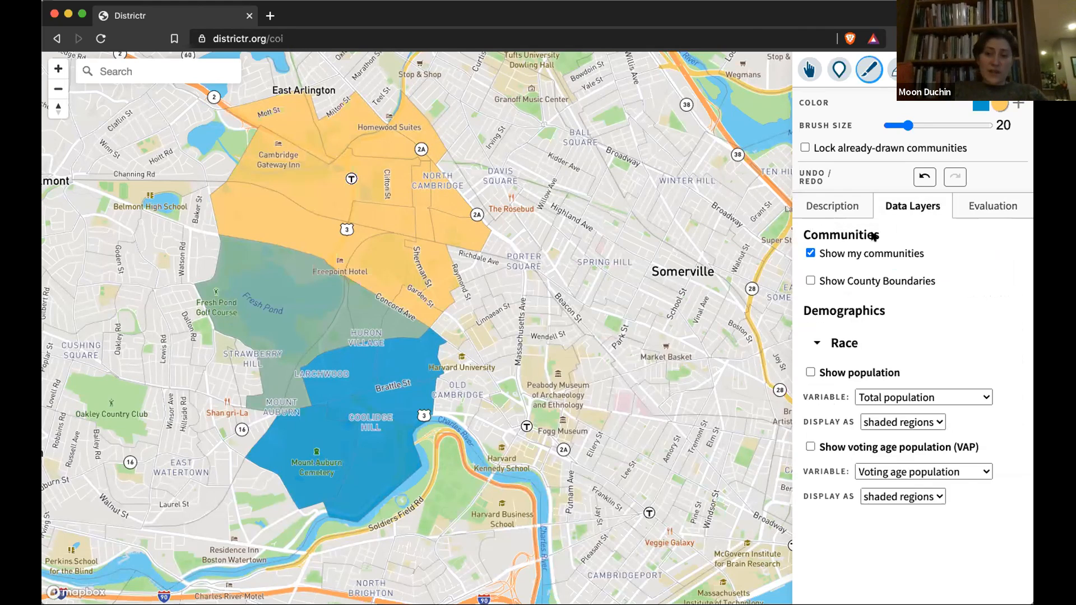
{"action": "left_click", "coordinate": [810, 252]}
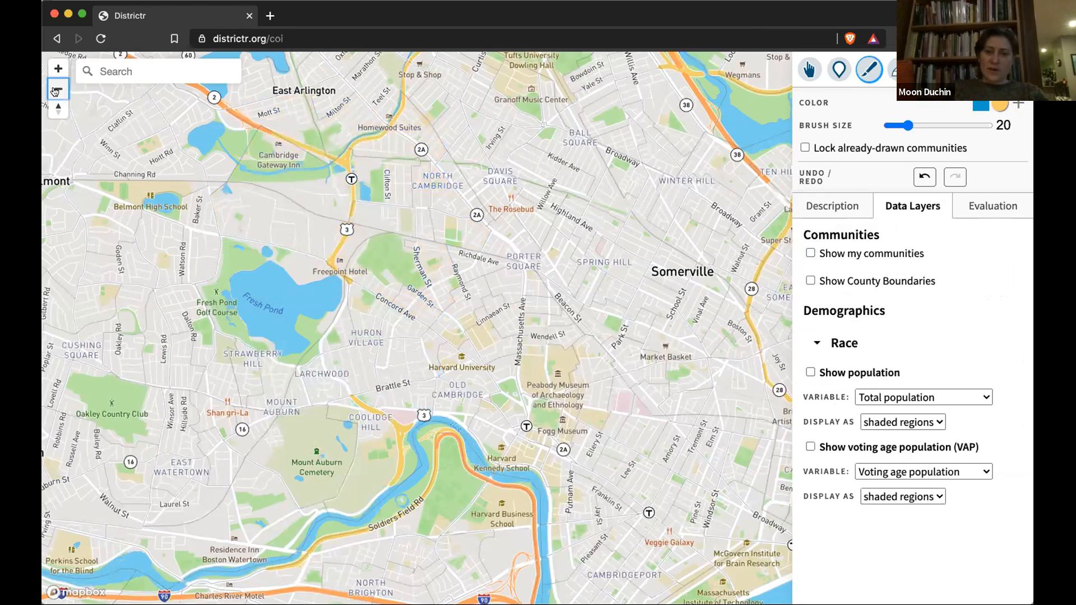
{"action": "left_click", "coordinate": [55, 91]}
{"action": "left_click", "coordinate": [55, 91]}
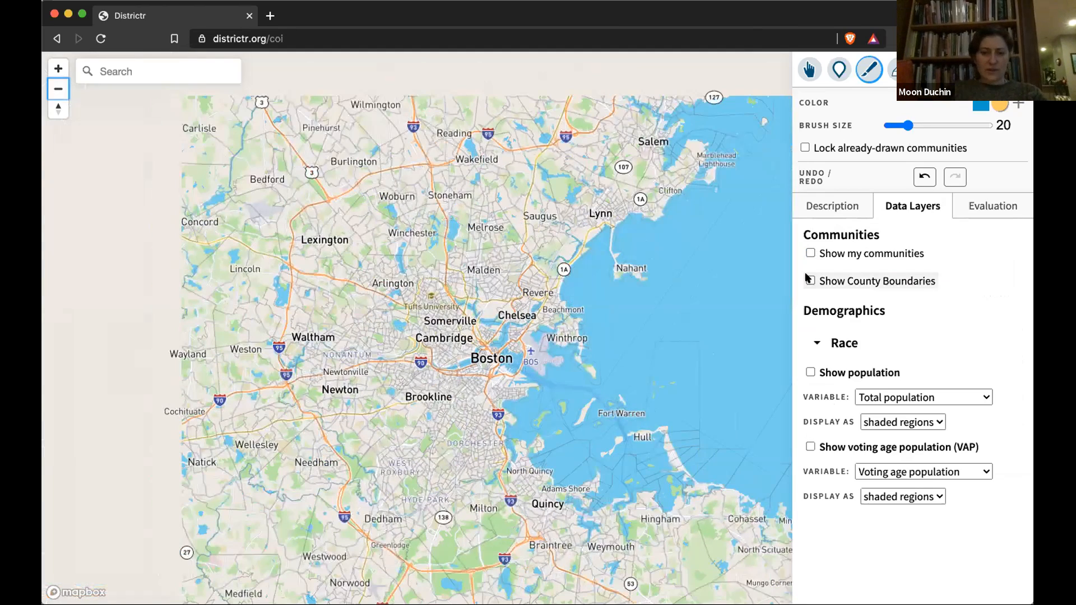
{"action": "left_click", "coordinate": [810, 280]}
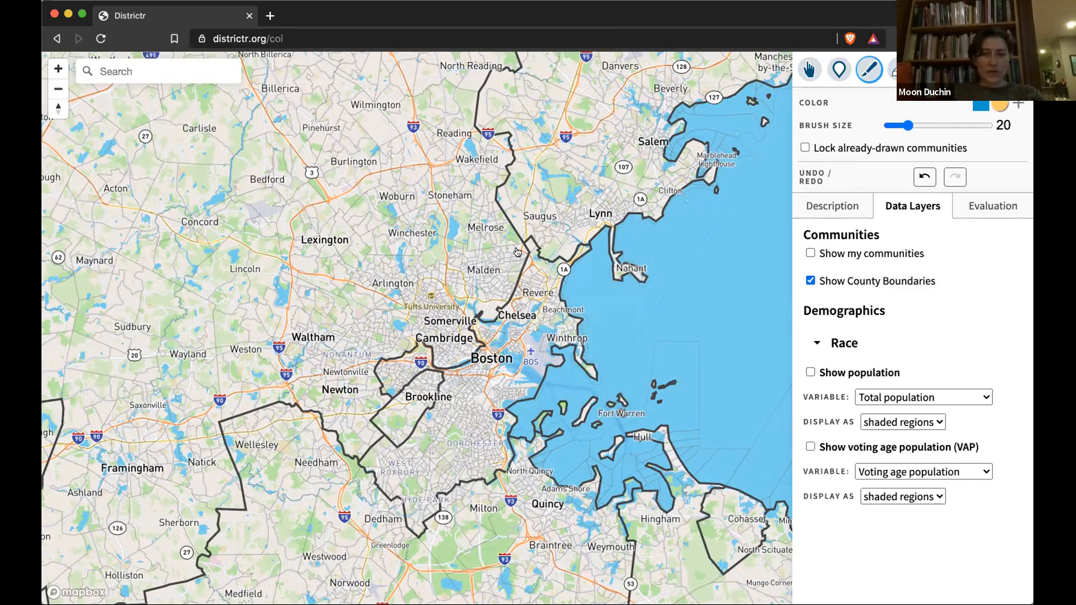
{"action": "left_click", "coordinate": [811, 281]}
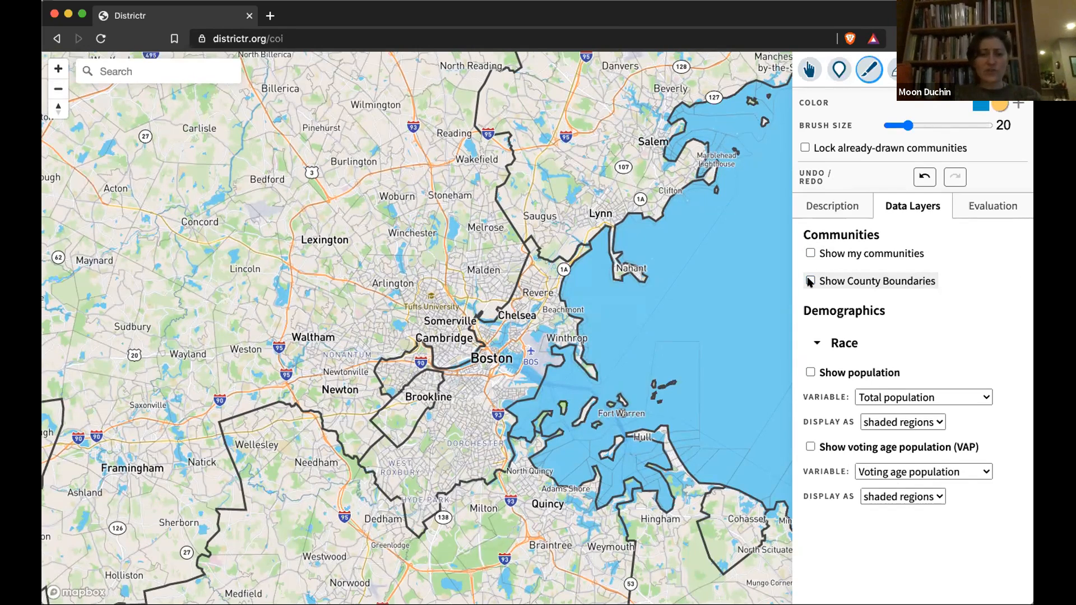
Step: Zoom in on Cambridge and Somerville and switch to adding landmark points
{"action": "left_click", "coordinate": [55, 67]}
{"action": "left_click", "coordinate": [55, 68]}
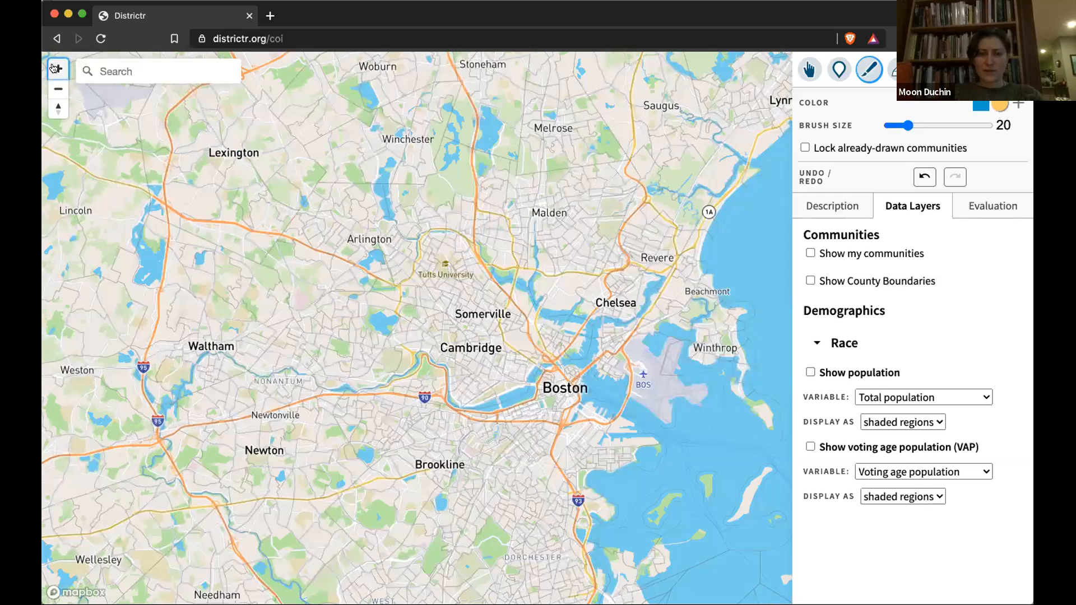
{"action": "left_click", "coordinate": [55, 68]}
{"action": "left_click", "coordinate": [55, 68]}
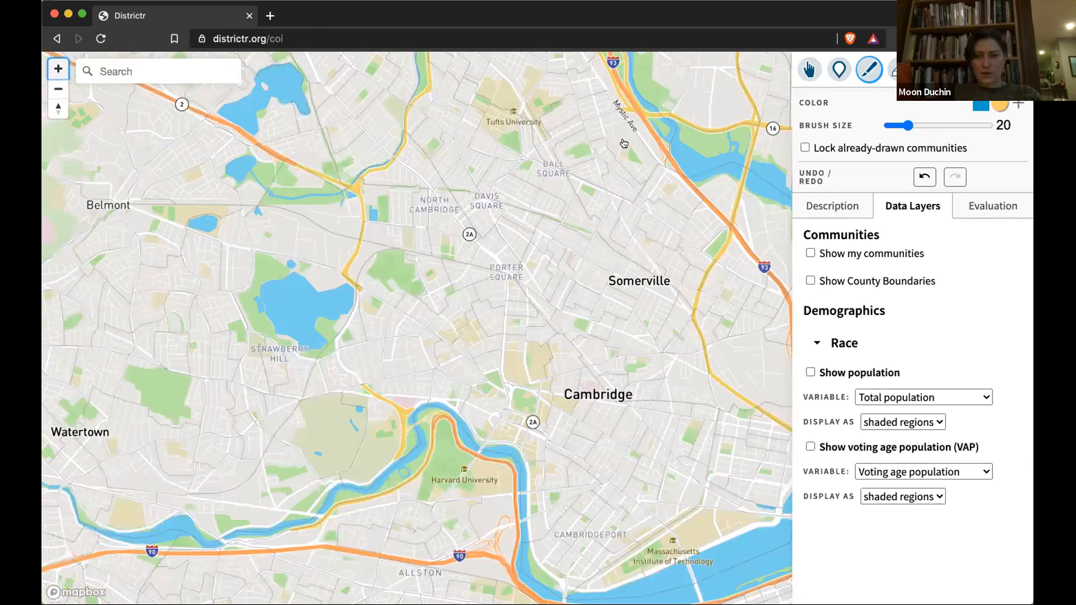
{"action": "left_click", "coordinate": [838, 69]}
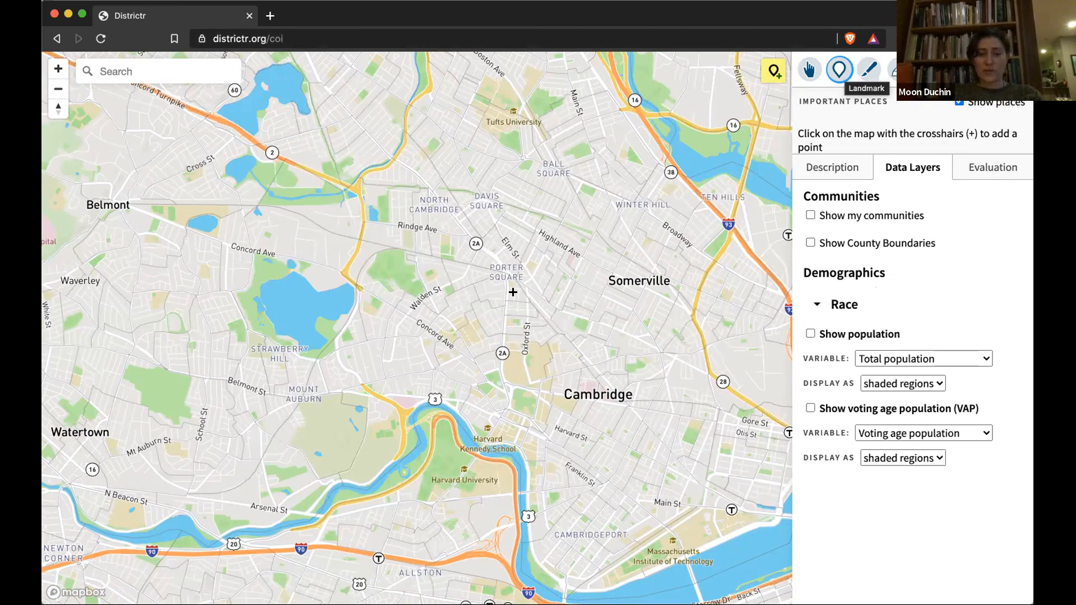
Step: Search 'cambridge common' and centre the map on Cambridge Common Park
{"action": "left_click", "coordinate": [124, 71]}
{"action": "type", "text": "c"}
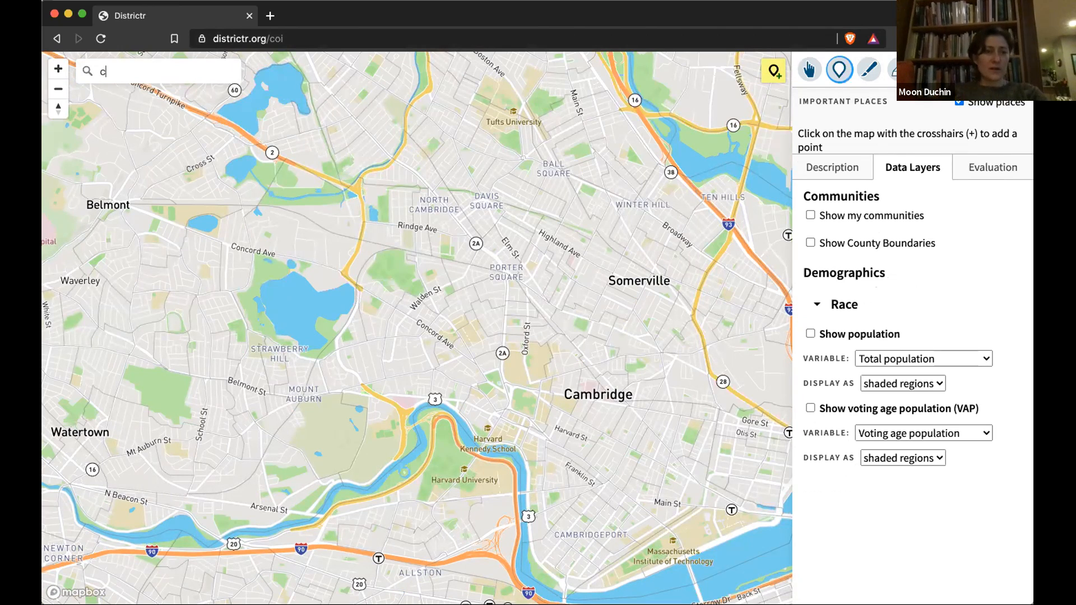
{"action": "type", "text": "ambridge common"}
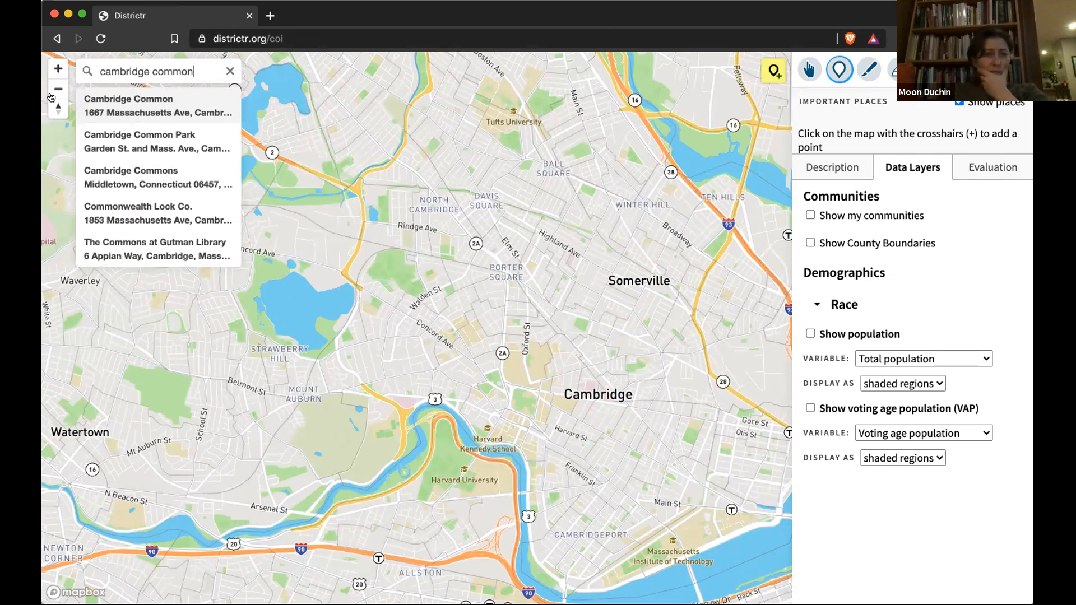
{"action": "left_click", "coordinate": [120, 105]}
{"action": "triple_click", "coordinate": [175, 73]}
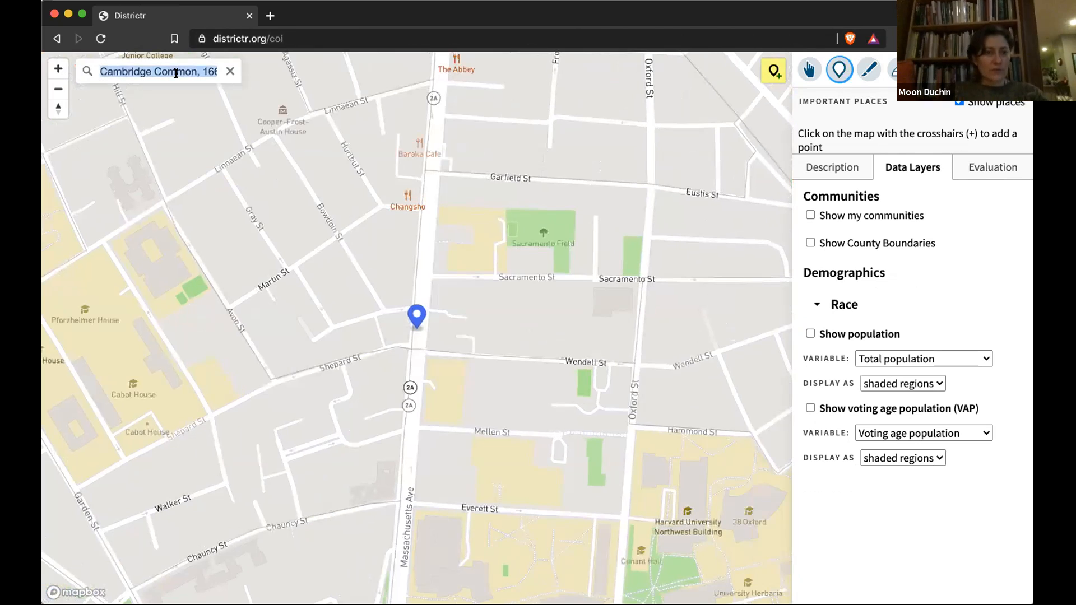
{"action": "type", "text": "cambridge common"}
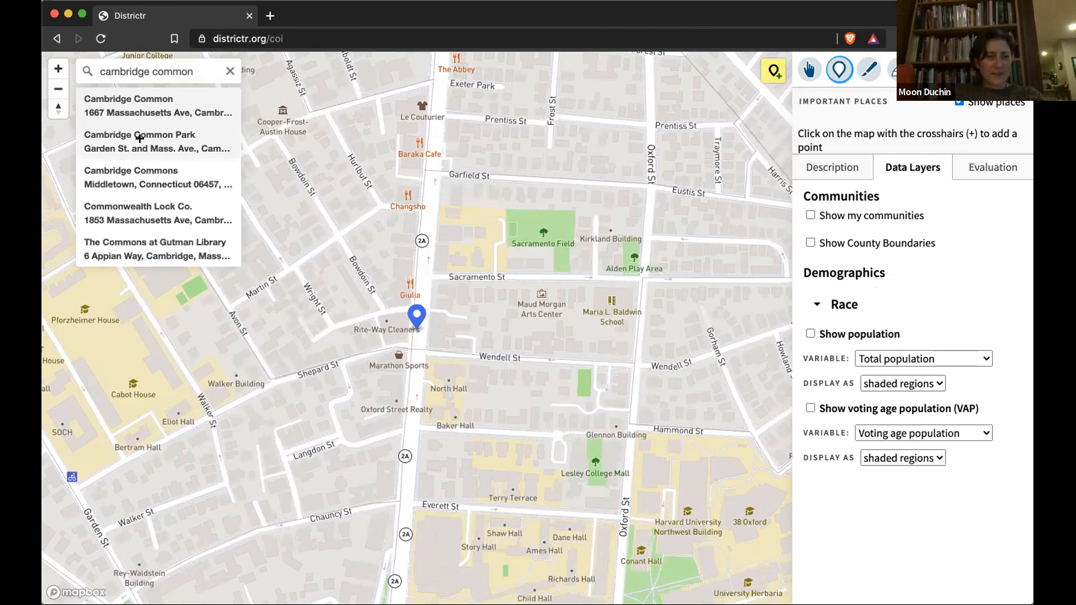
{"action": "left_click", "coordinate": [140, 136]}
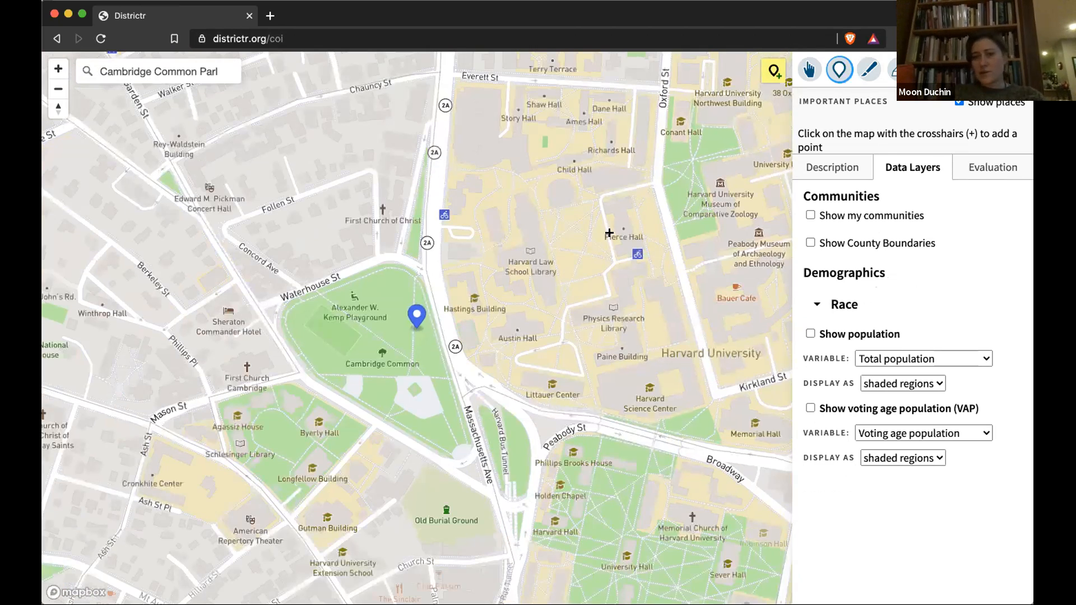
Step: Place a landmark on the Common named 'Cambridge Common Park'
{"action": "left_click", "coordinate": [416, 328]}
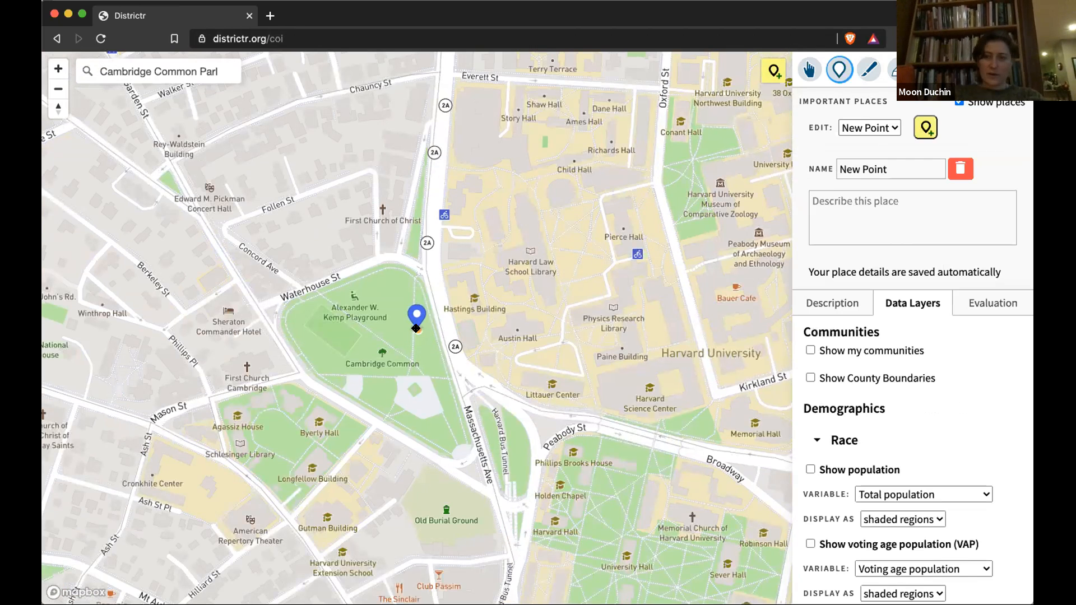
{"action": "triple_click", "coordinate": [877, 167]}
{"action": "type", "text": "Cambridge Comon"}
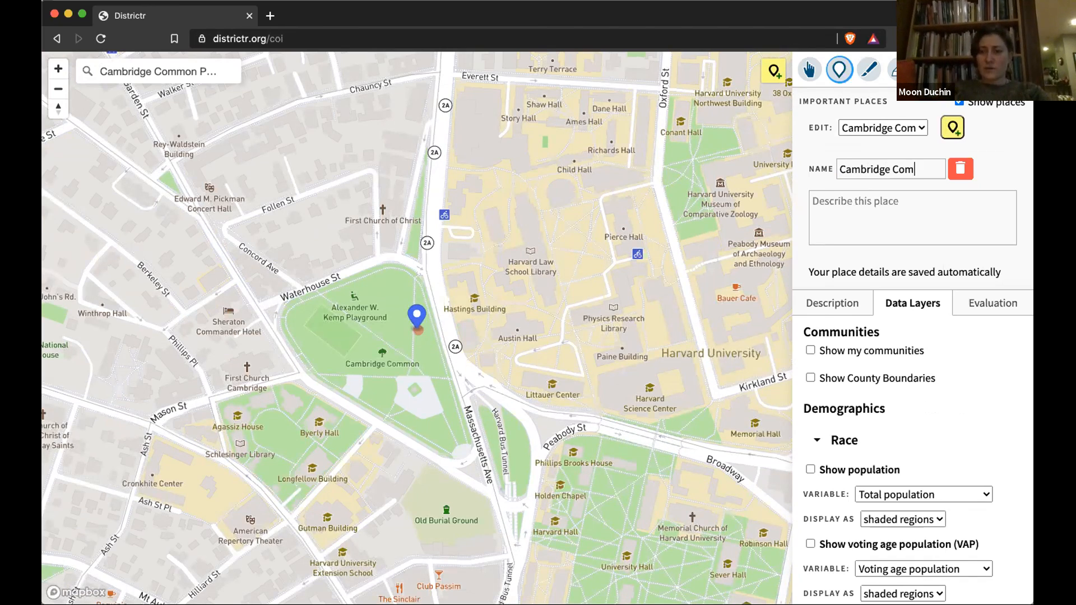
{"action": "key", "text": "BackSpace"}
{"action": "key", "text": "BackSpace"}
{"action": "type", "text": "mon Park"}
Step: Describe it as 'meeting place for protests -- Black Lives Matter visibility' and clear the search marker
{"action": "left_click", "coordinate": [869, 202]}
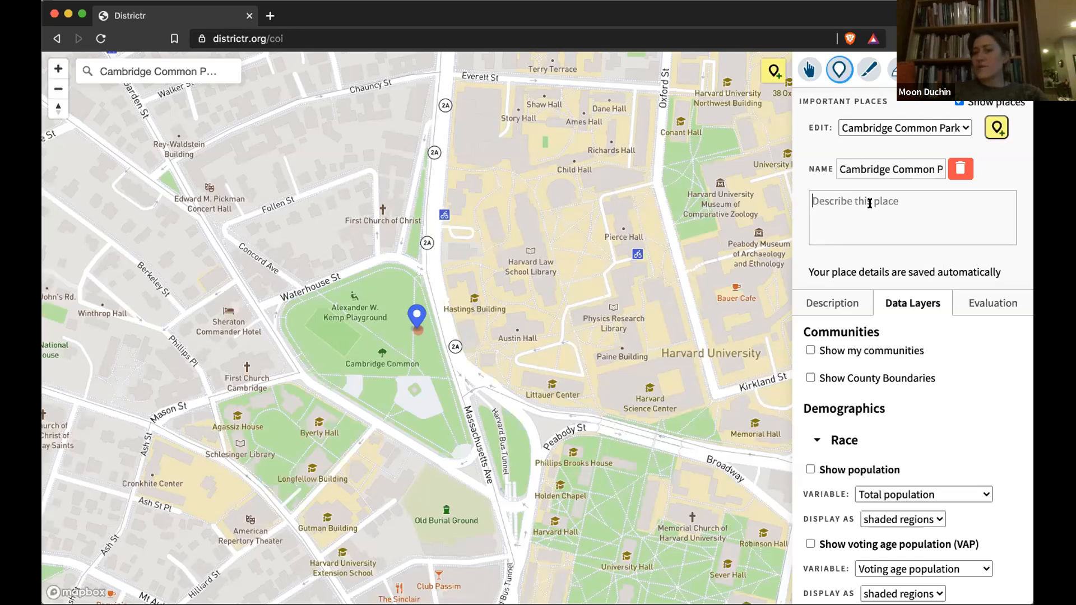
{"action": "type", "text": "m"}
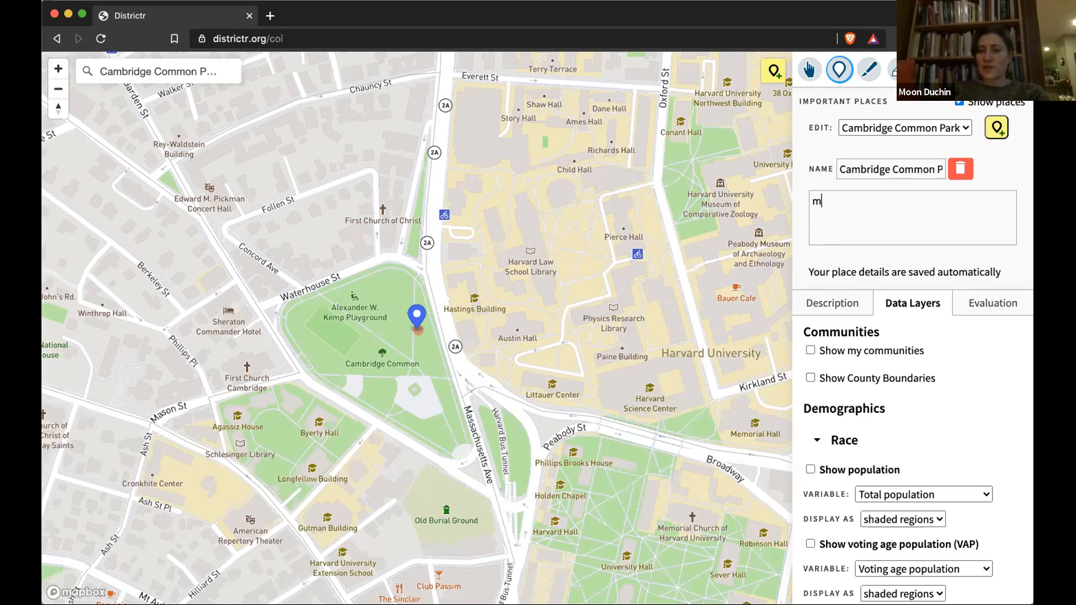
{"action": "type", "text": "eeting place for protests -"}
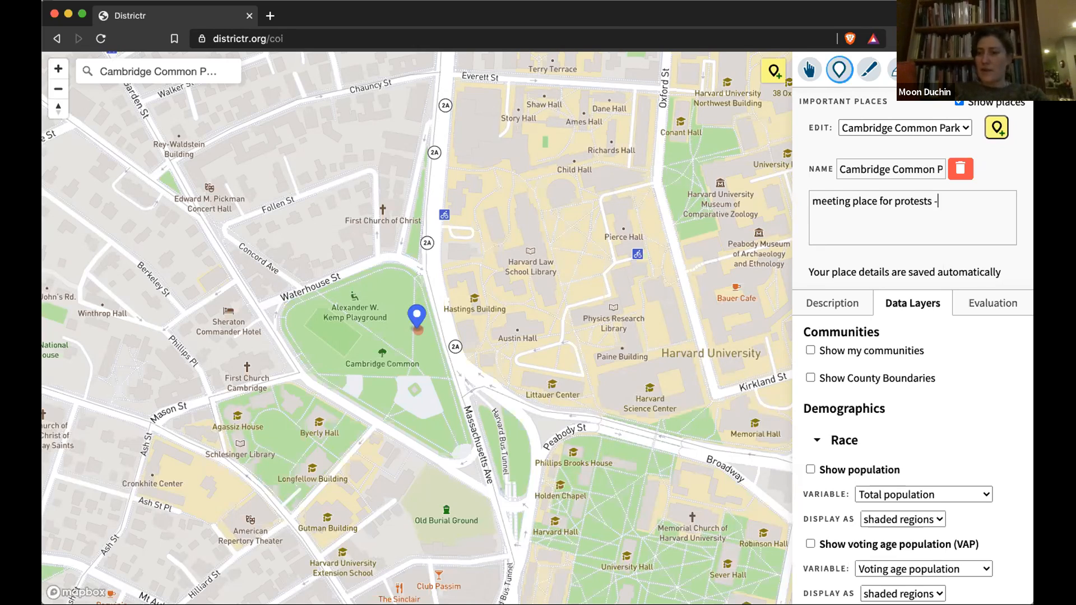
{"action": "type", "text": "- Black"}
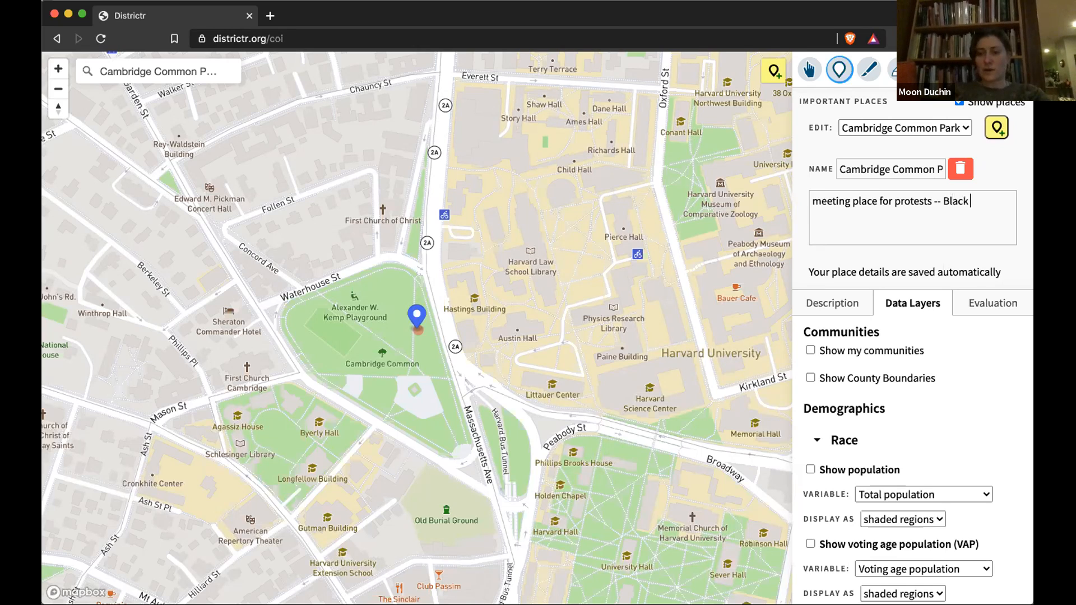
{"action": "type", "text": " Lives Matter "}
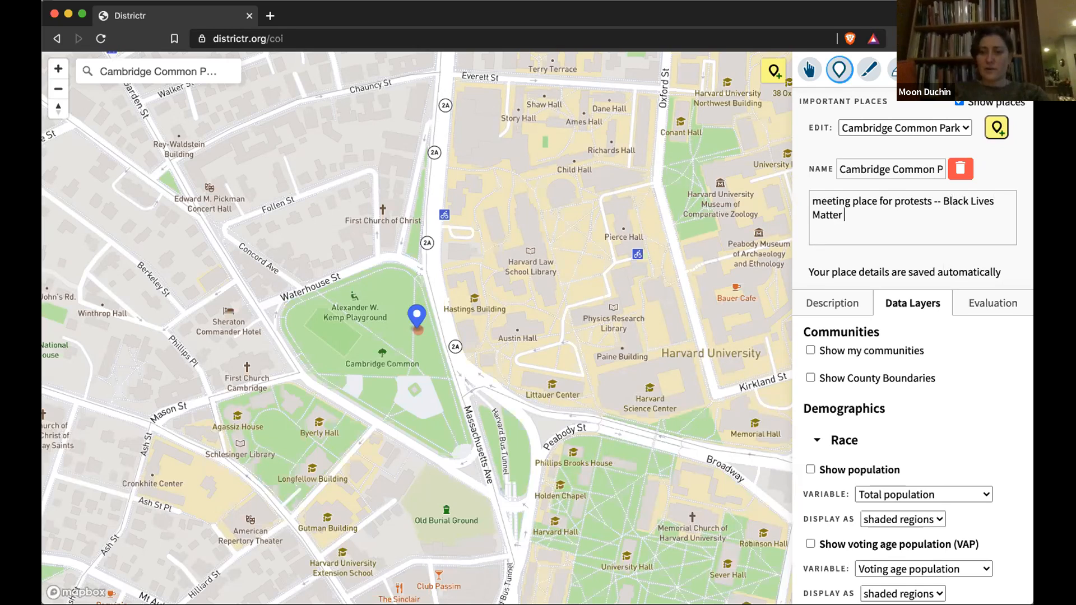
{"action": "type", "text": "visibility"}
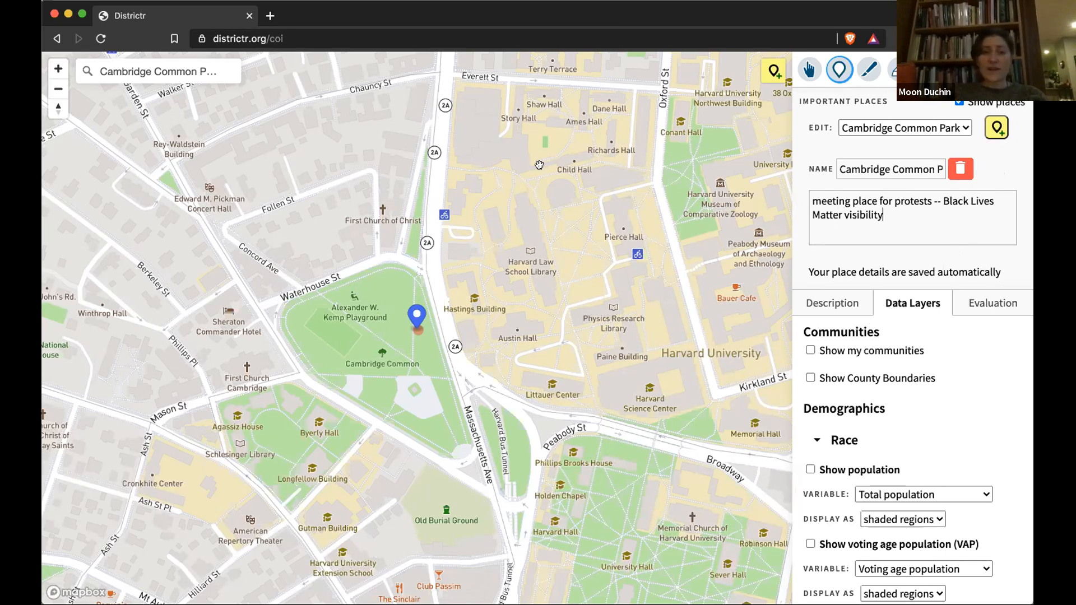
{"action": "left_click", "coordinate": [231, 66]}
{"action": "left_click", "coordinate": [57, 89]}
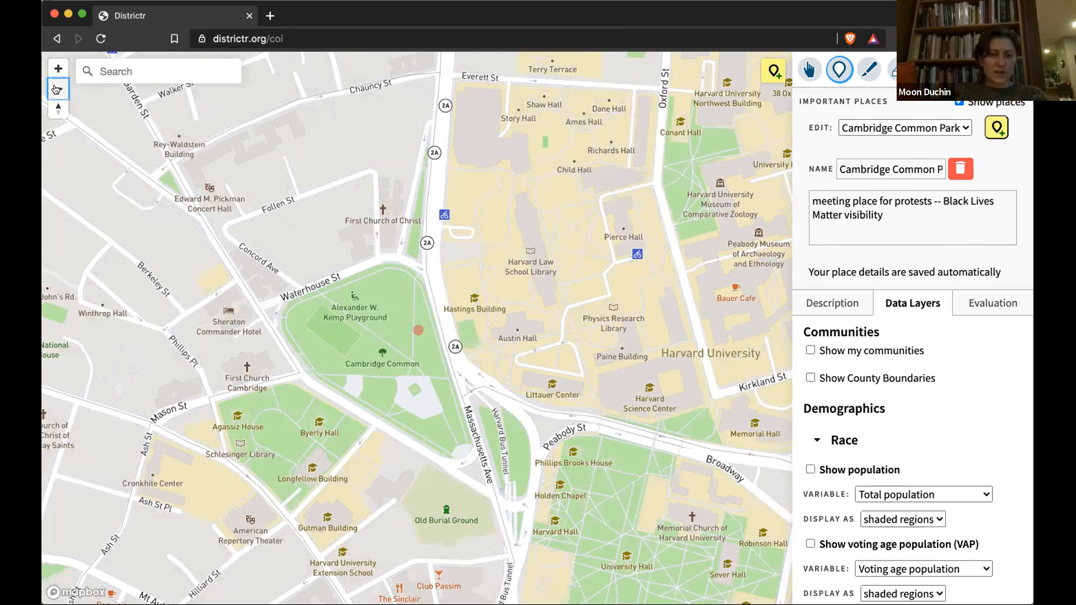
{"action": "left_click", "coordinate": [58, 89]}
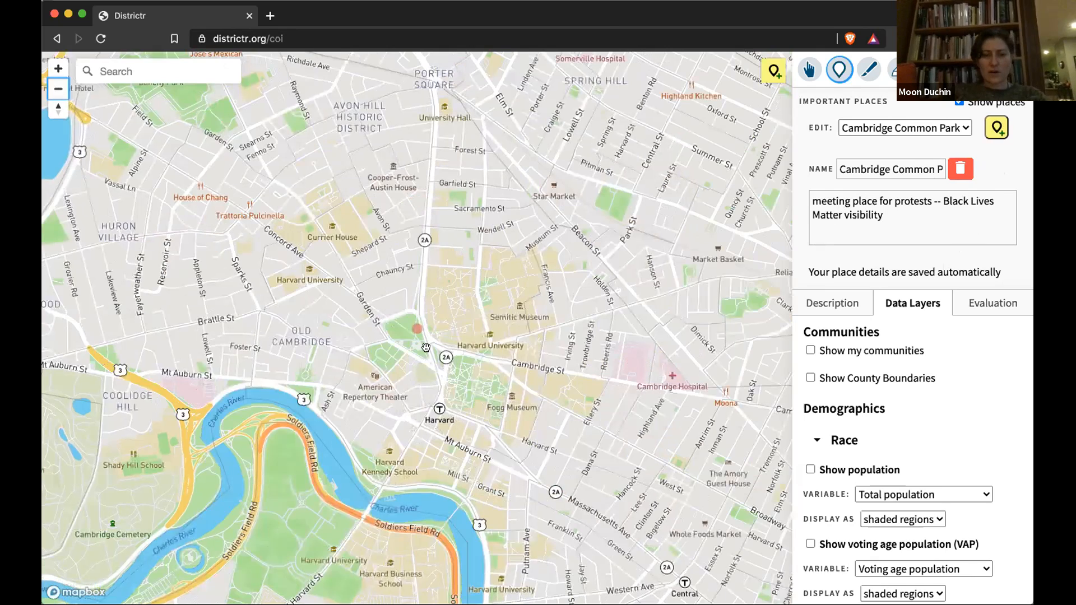
{"action": "mouse_move", "coordinate": [414, 329]}
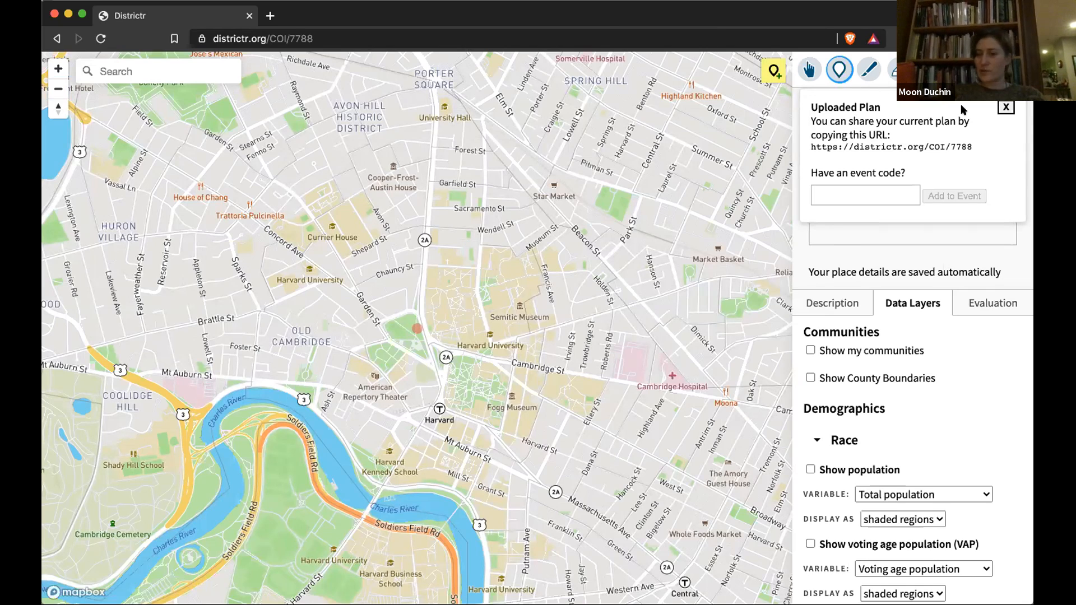
{"action": "left_click_drag", "start_coordinate": [973, 148], "coordinate": [811, 147]}
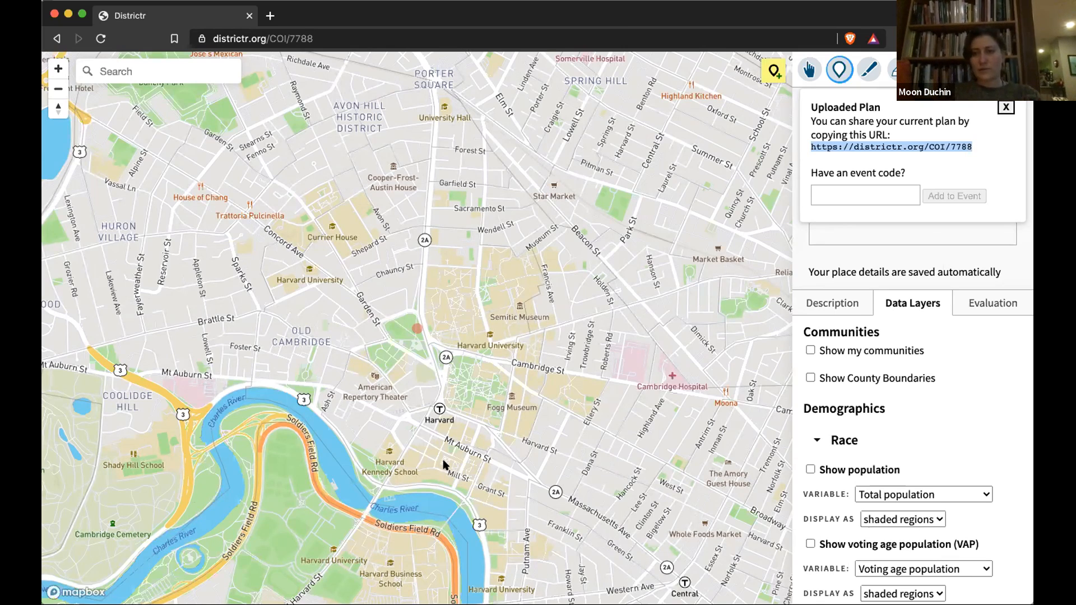
Step: Close the Uploaded Plan popup, then open and dismiss the Districtr menu without choosing anything
{"action": "left_click", "coordinate": [1004, 108]}
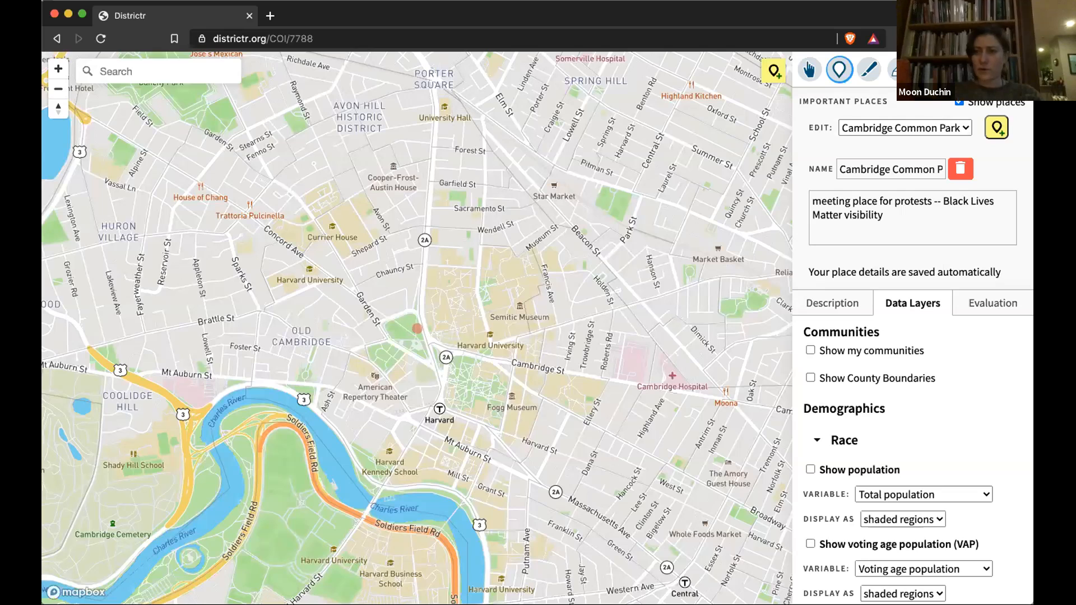
{"action": "left_click", "coordinate": [1018, 69]}
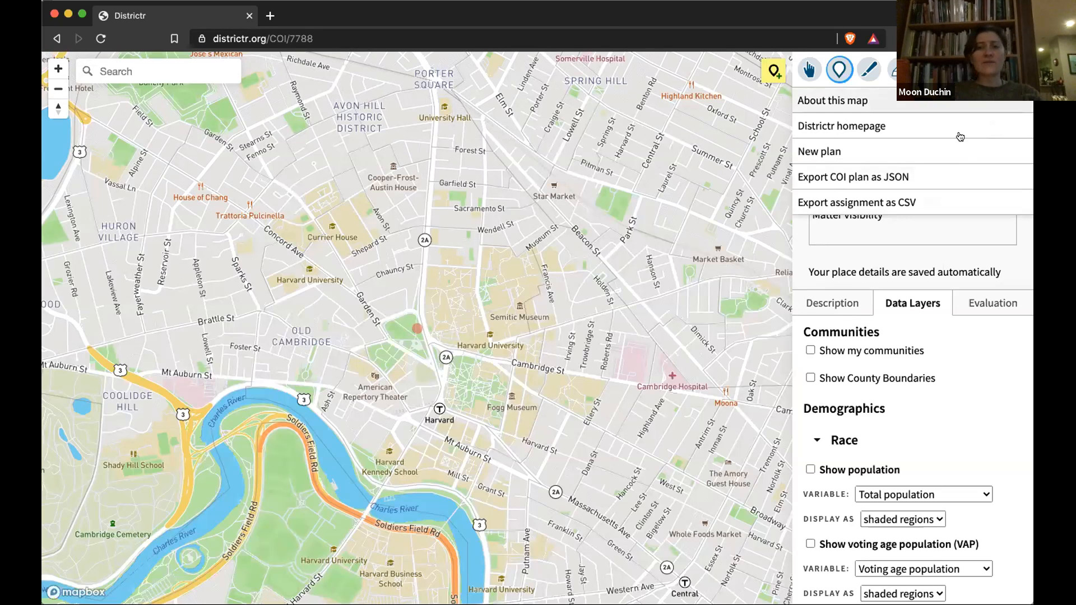
{"action": "left_click", "coordinate": [953, 203]}
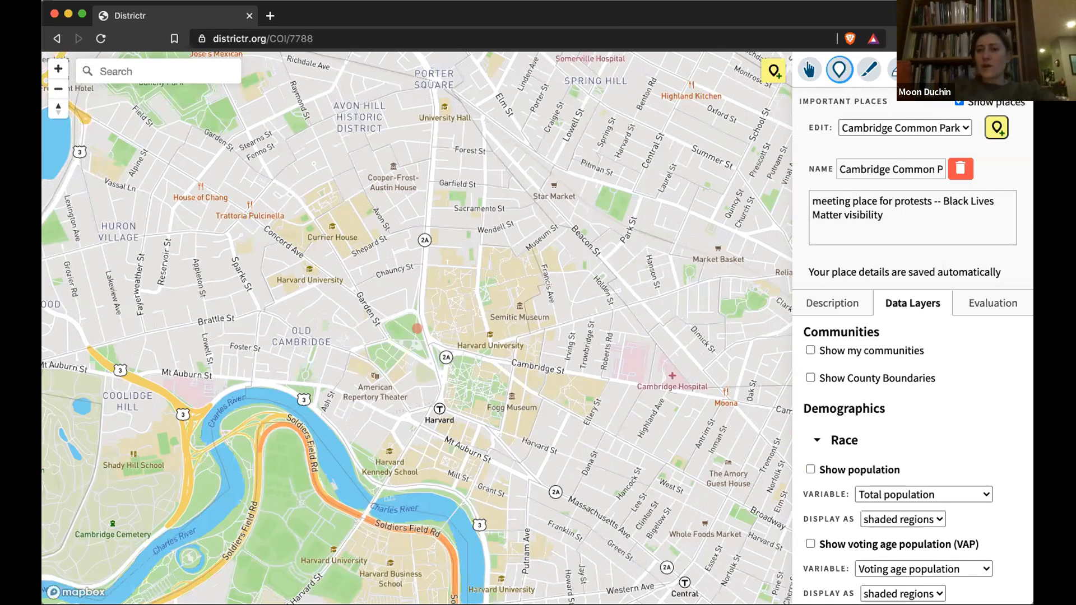